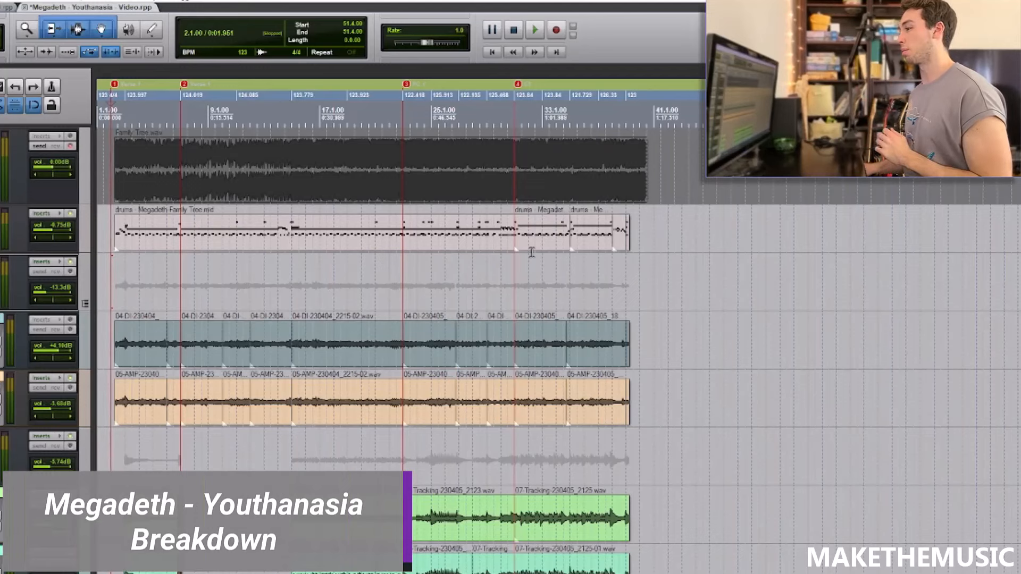
- Play the mix from bar 30, soloing and unsoloing the Family Tree reference track for comparison, and stop playback
left_click(494, 265)
left_click(501, 267)
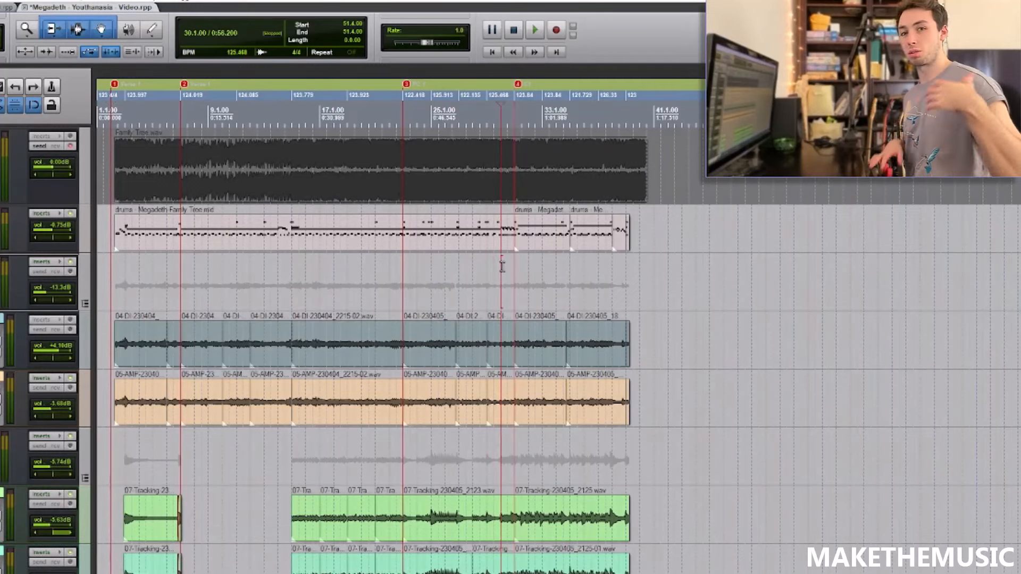
key("space")
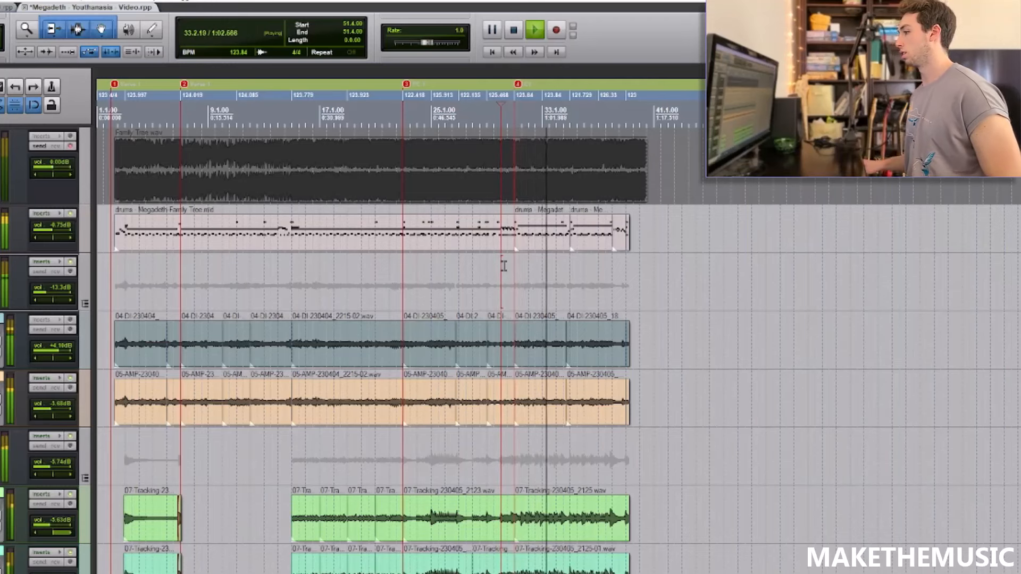
left_click(1, 147)
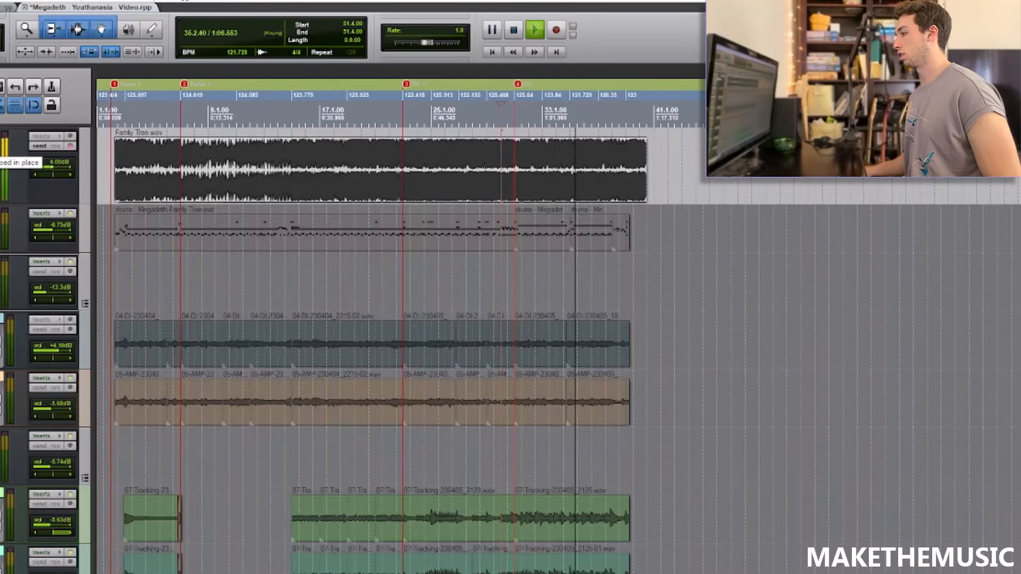
left_click(1, 147)
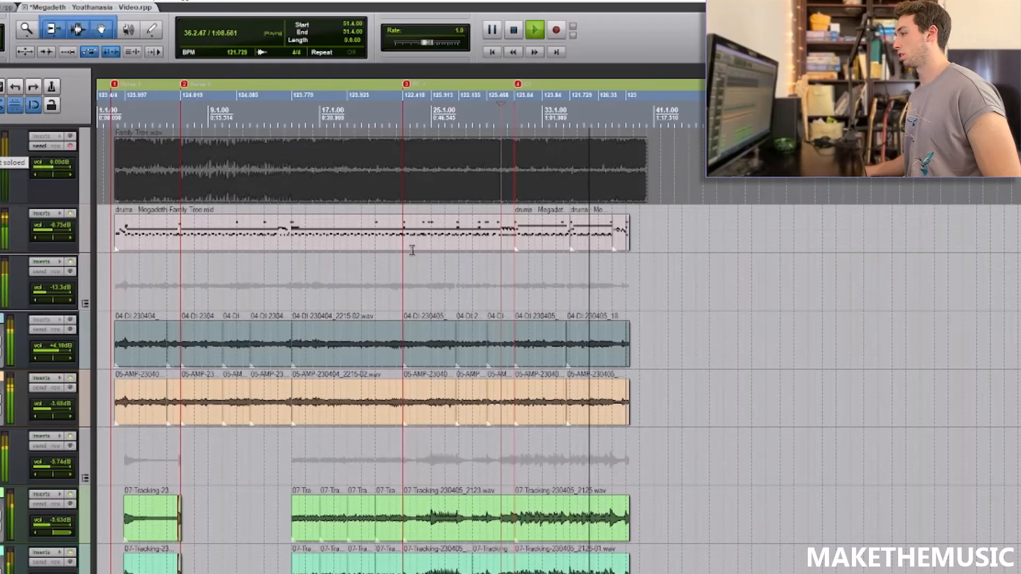
key("space")
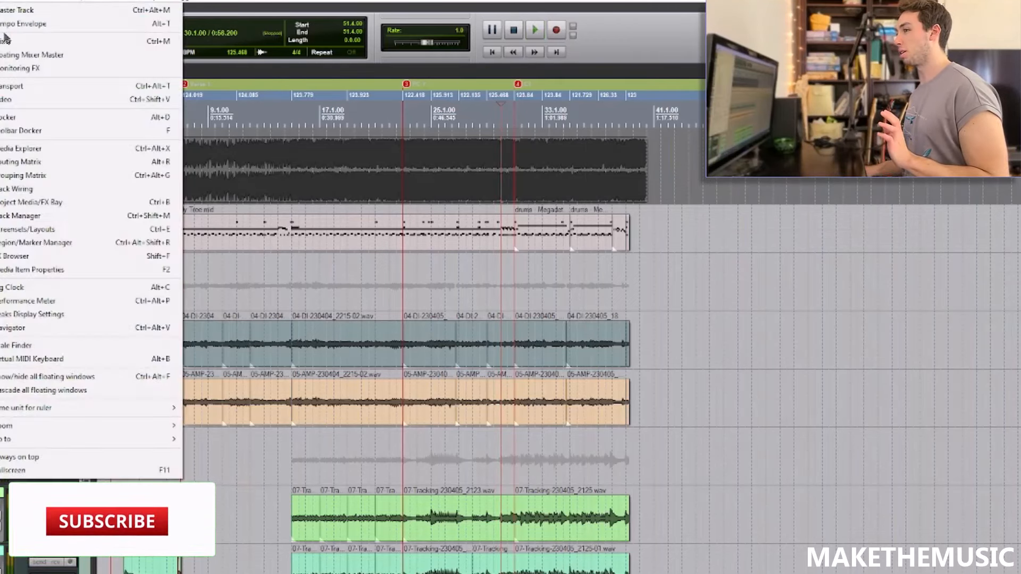
- Show the mixer and inspect the Slate Digital Virtual Mix Rack on the master track
left_click(5, 40)
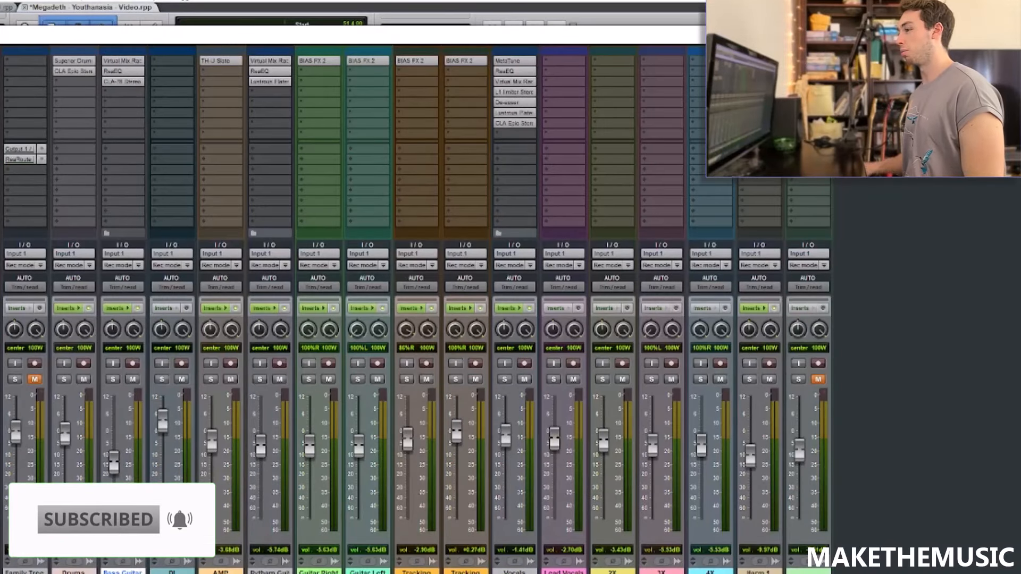
left_click(1, 61)
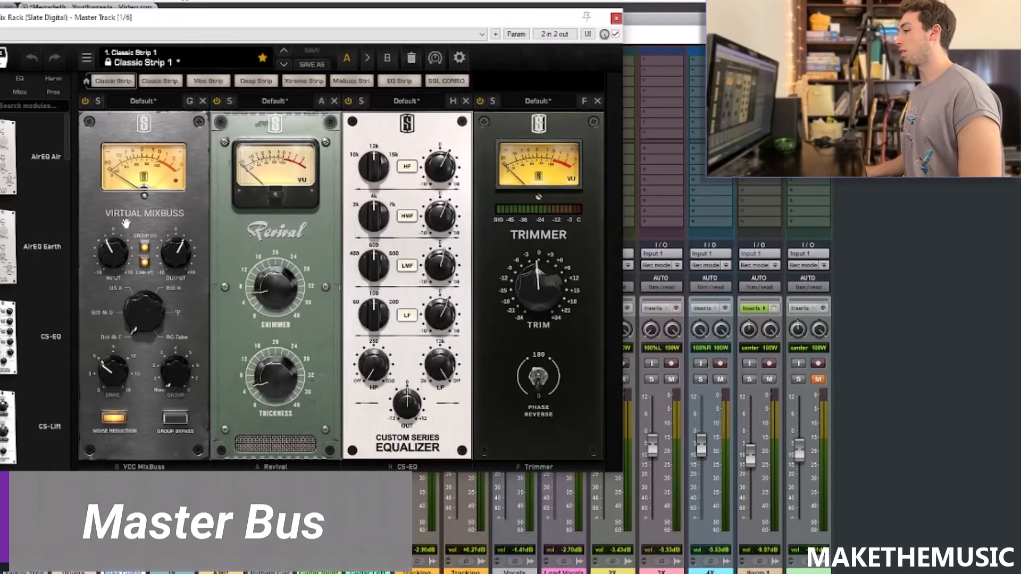
left_click(617, 21)
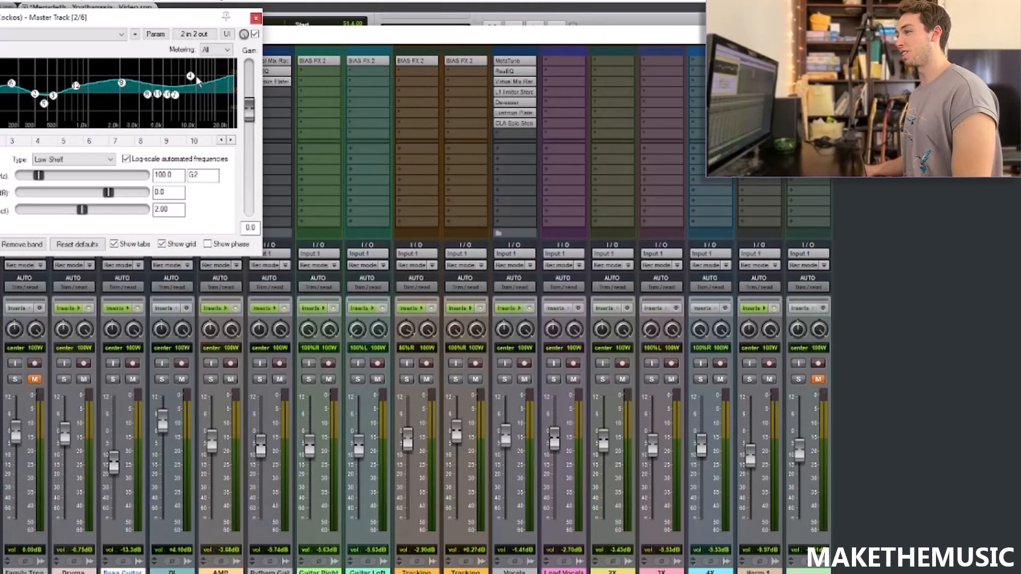
- Examine the bands of the equalizer curve on the master track's second insert and close its window
mouse_move(195, 84)
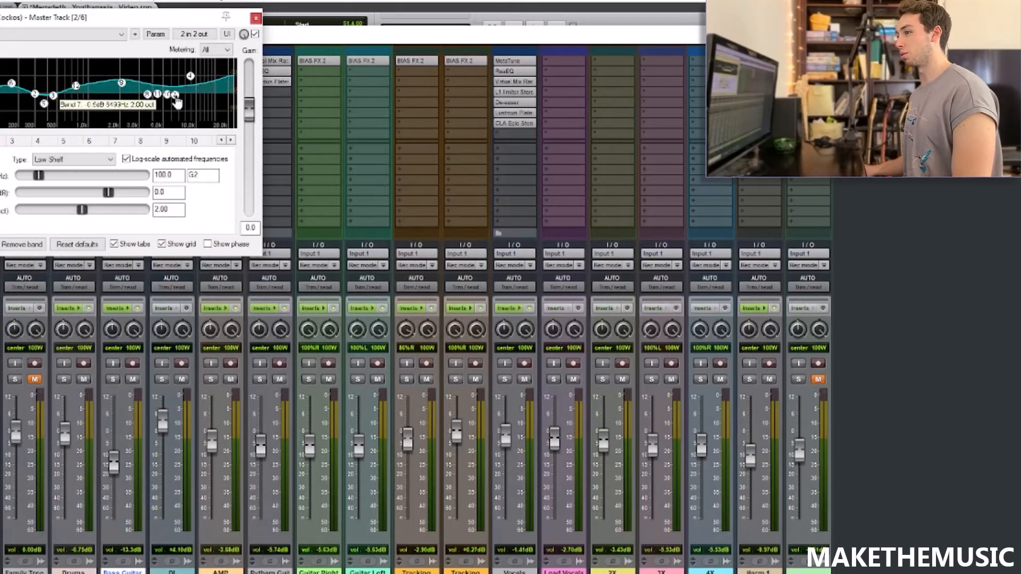
mouse_move(47, 95)
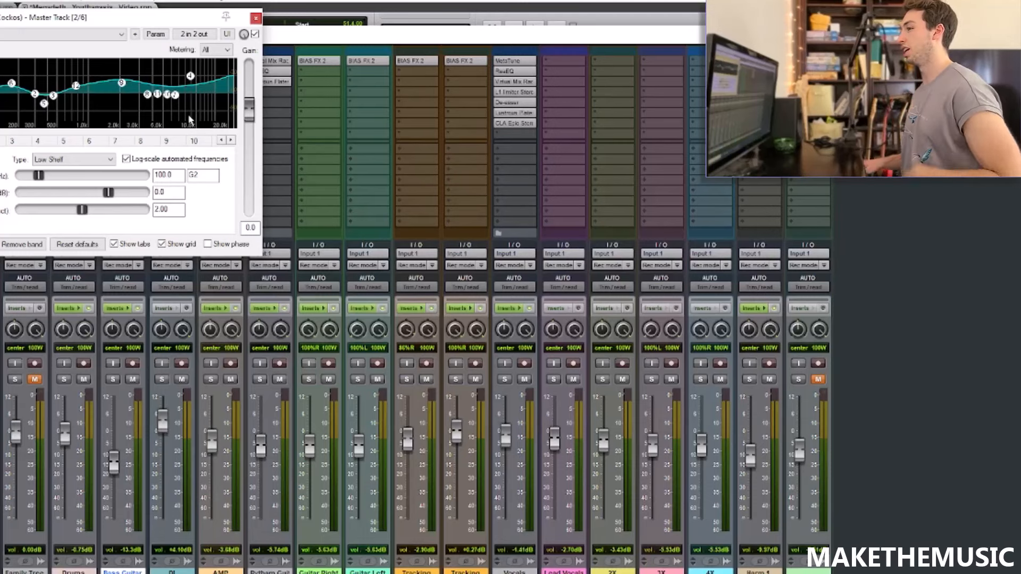
left_click(256, 19)
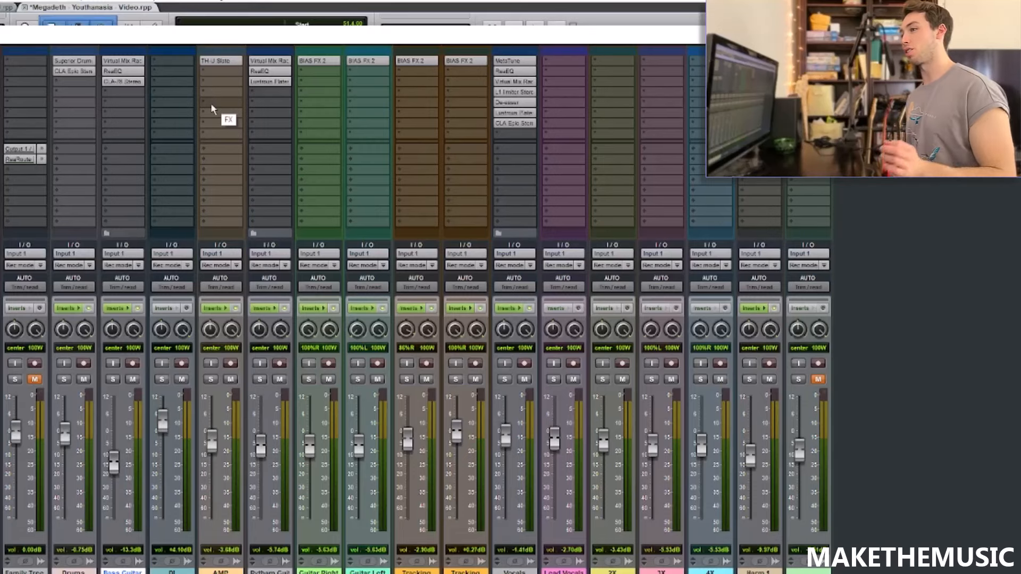
- Inspect the Kilohearts stereo width plugin and the Waves master buss compressor on the master track
left_click(1, 91)
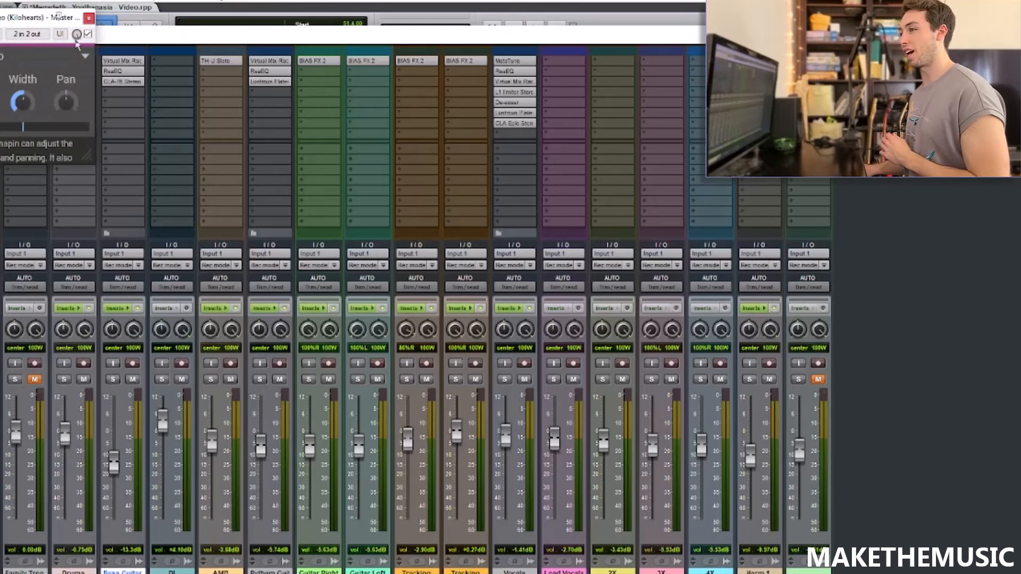
left_click(88, 18)
left_click(1, 92)
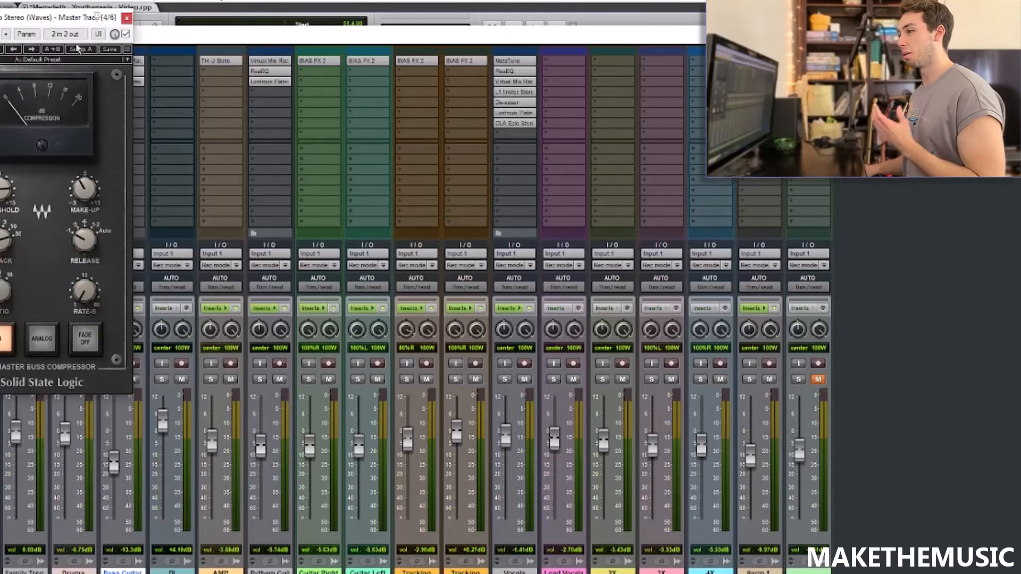
left_click(126, 19)
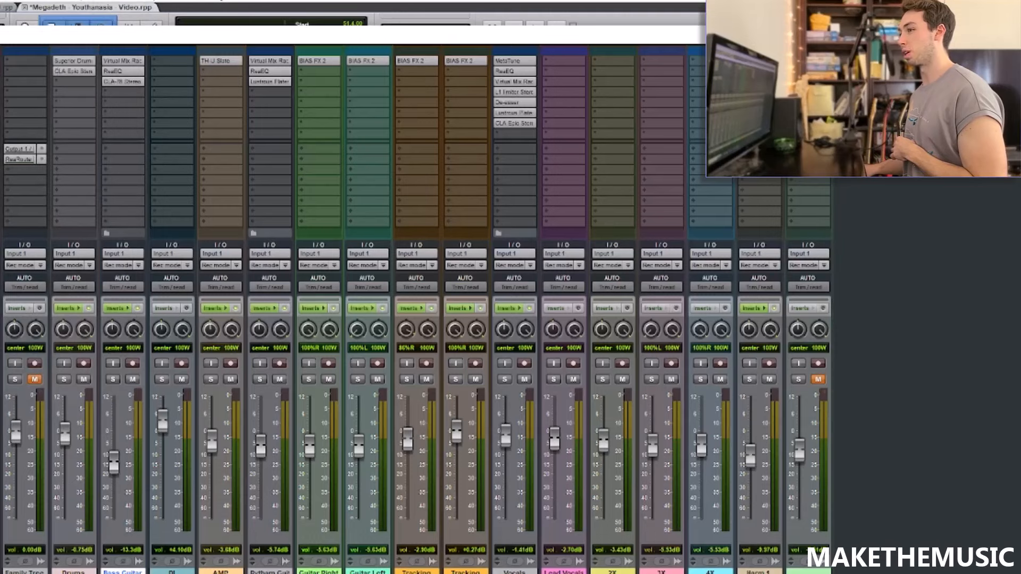
- Inspect the master track's fifth insert and the Ozone 10 Elements tone match on its sixth
left_click(1, 103)
left_click(332, 205)
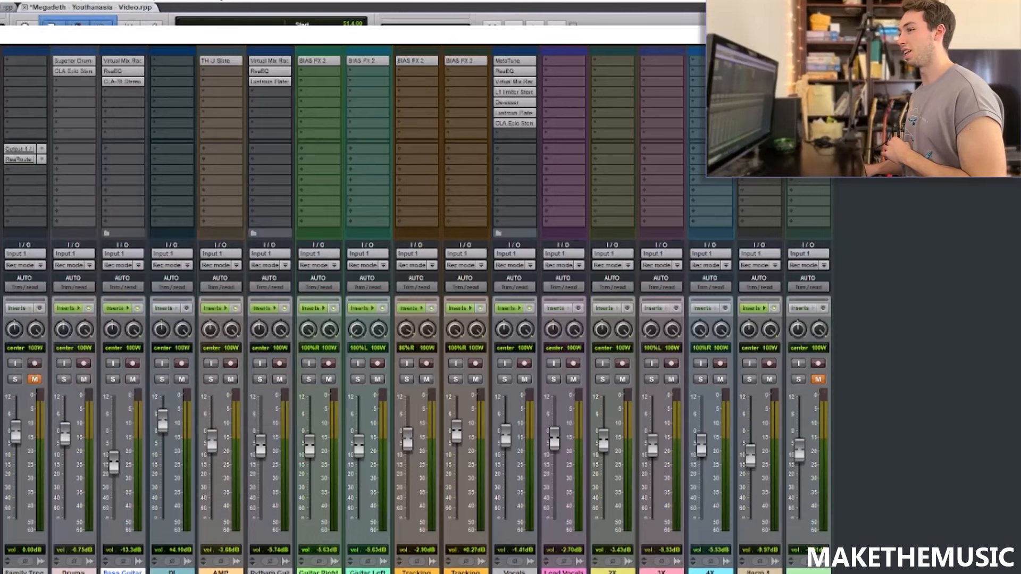
left_click(1, 112)
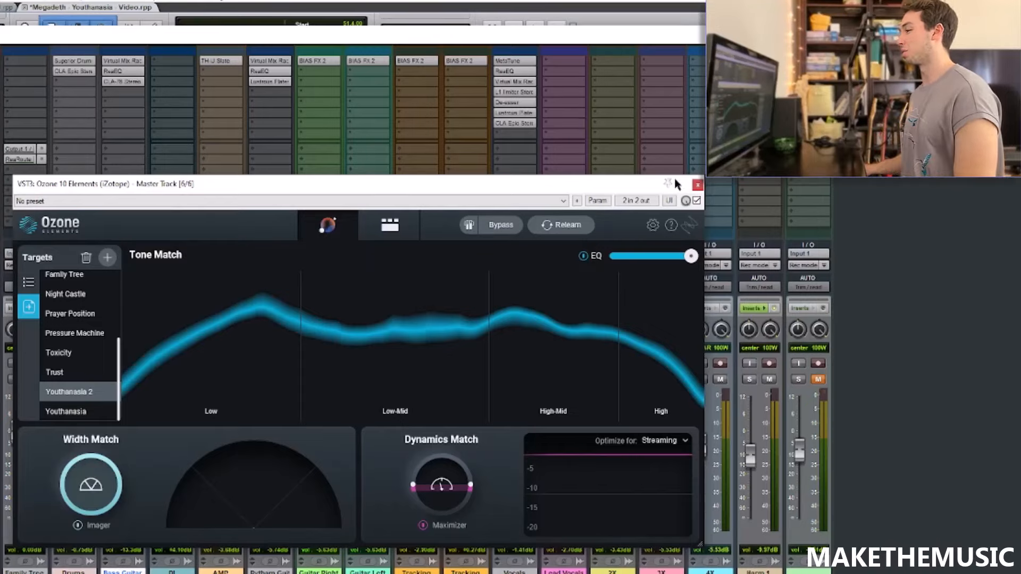
left_click(697, 185)
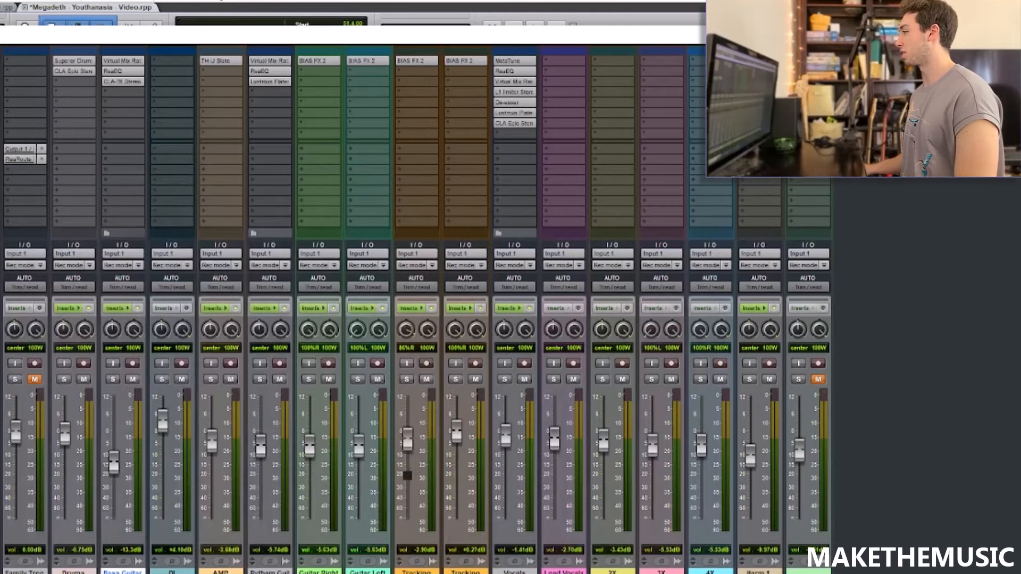
- Return to the arrangement, open Superior Drummer 3 on the Drums track, and make that track slightly taller
left_click(1007, 34)
scroll(131, 266, "up", 5)
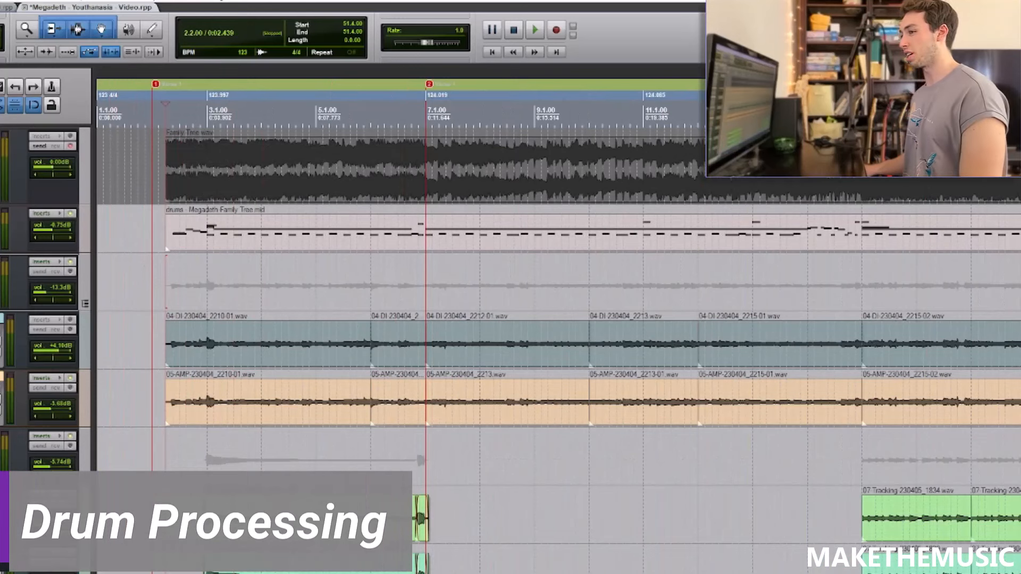
left_click(71, 214)
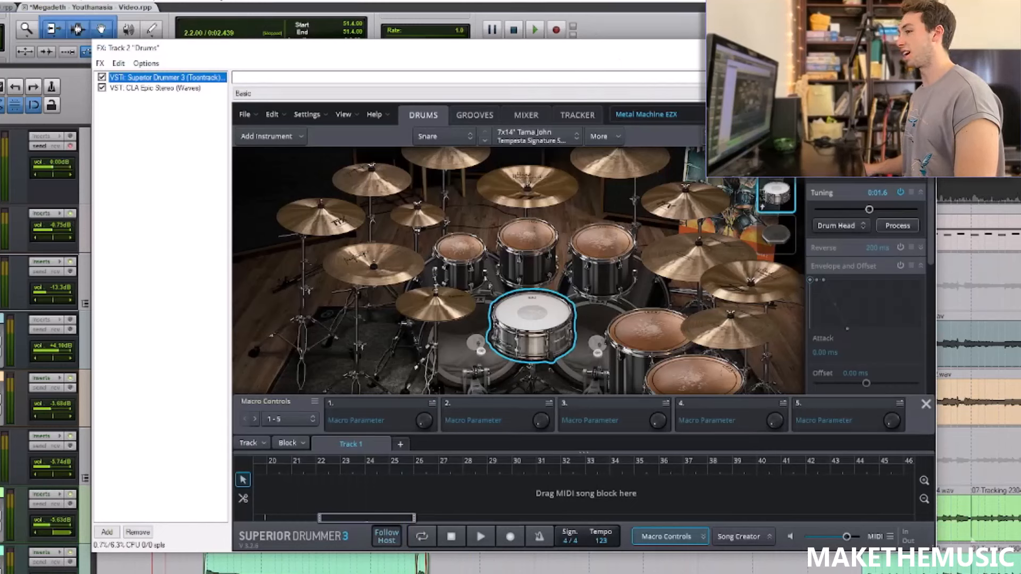
left_click(19, 249)
left_click_drag(20, 254, 21, 275)
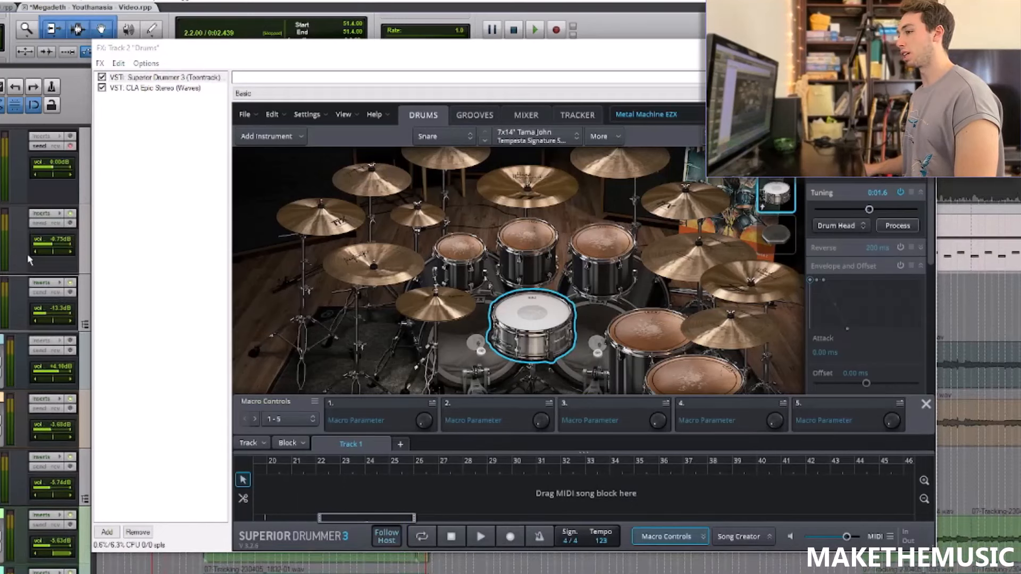
- Examine the drum channel levels and effects in Superior Drummer's mixer
left_click(532, 122)
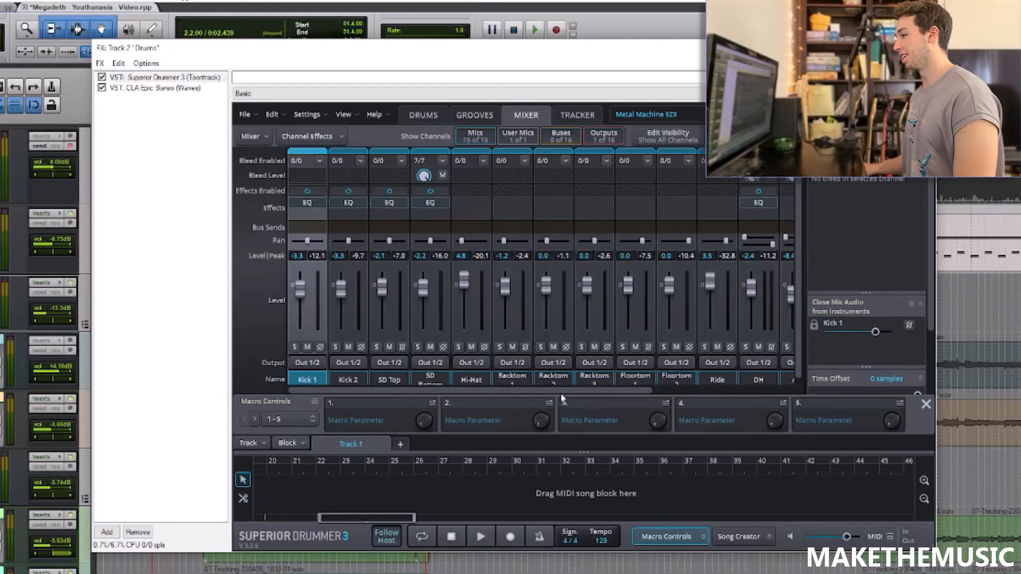
left_click_drag(562, 391, 288, 381)
scroll(322, 344, "down", 1)
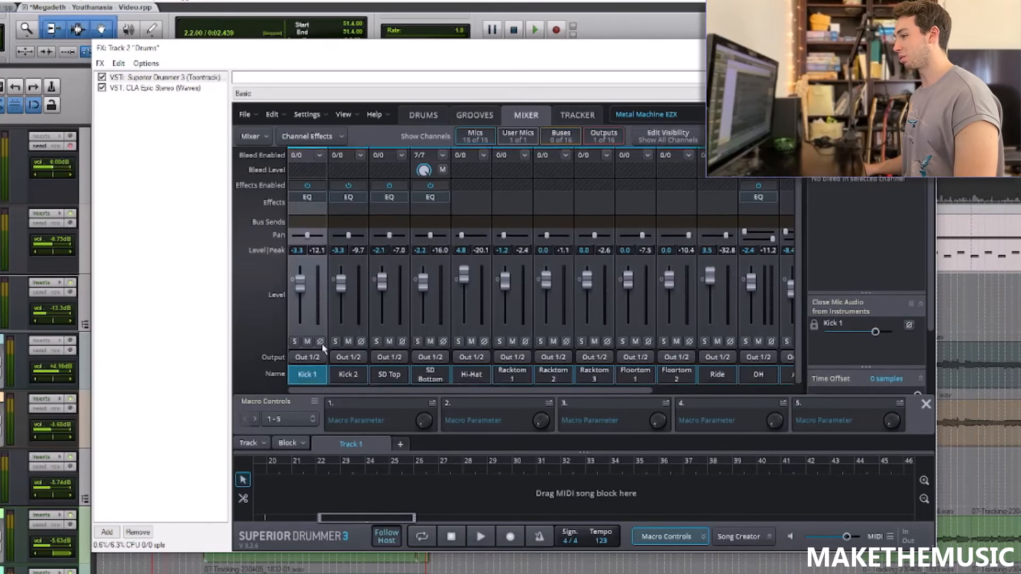
scroll(323, 346, "up", 1)
- Return to the drum kit view and examine Kick 1's available models and its stacked samples
left_click(428, 116)
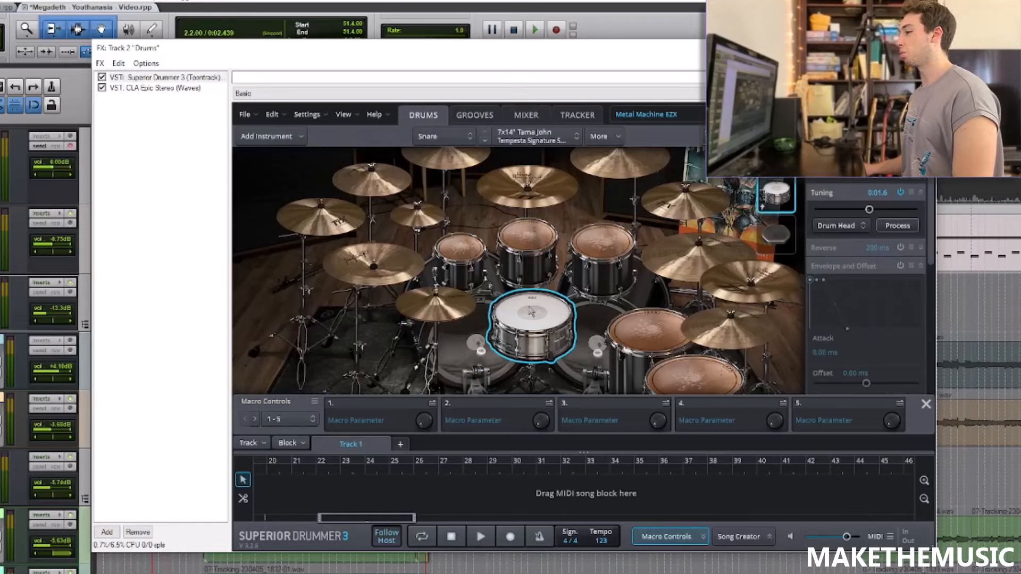
left_click(593, 317)
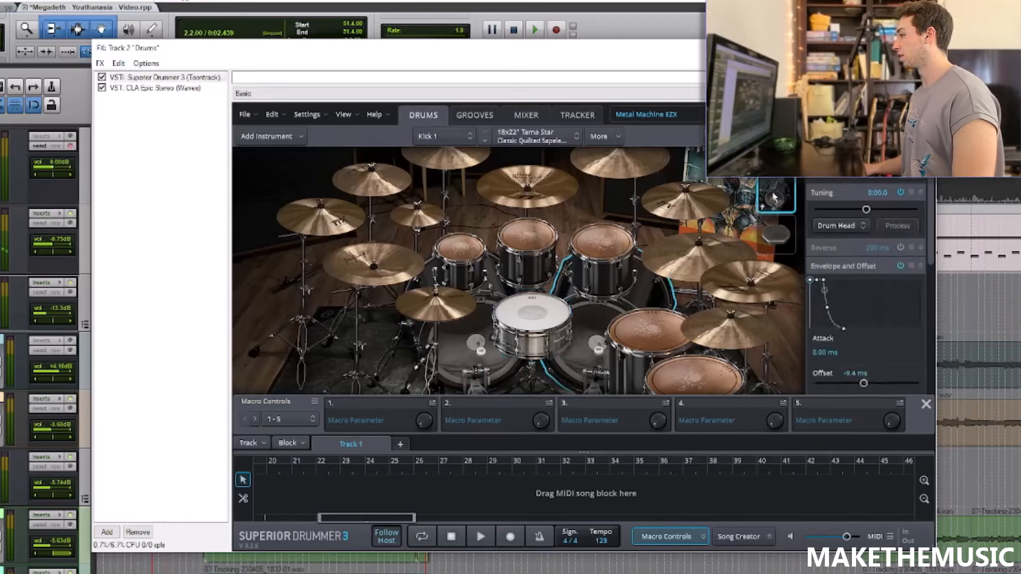
right_click(602, 331)
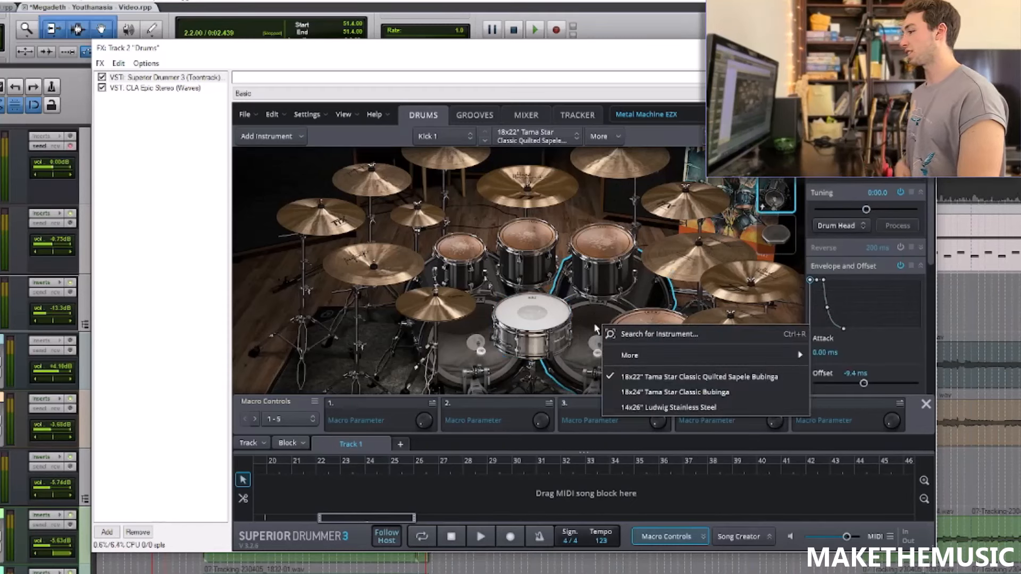
left_click(780, 190)
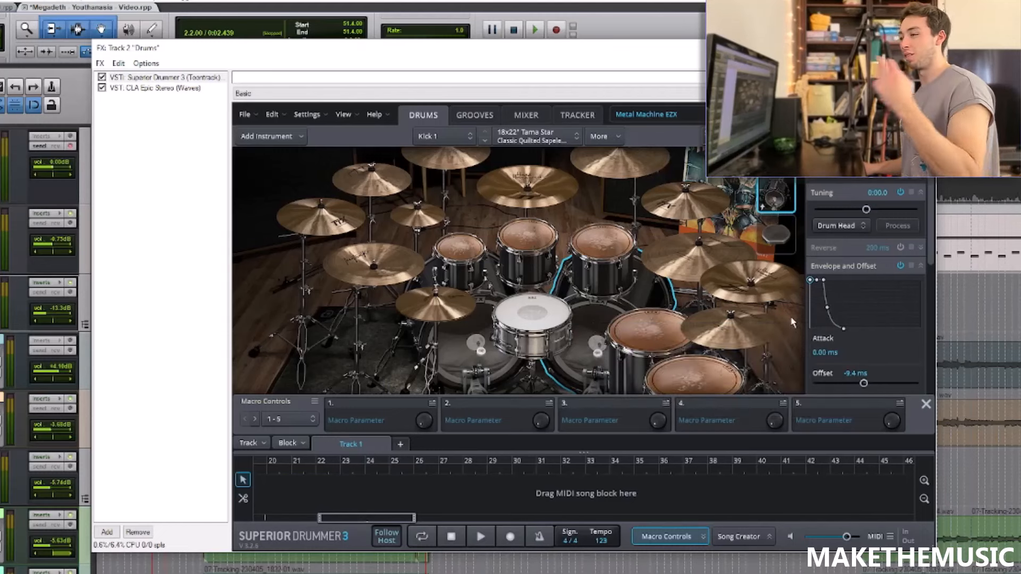
left_click(774, 242)
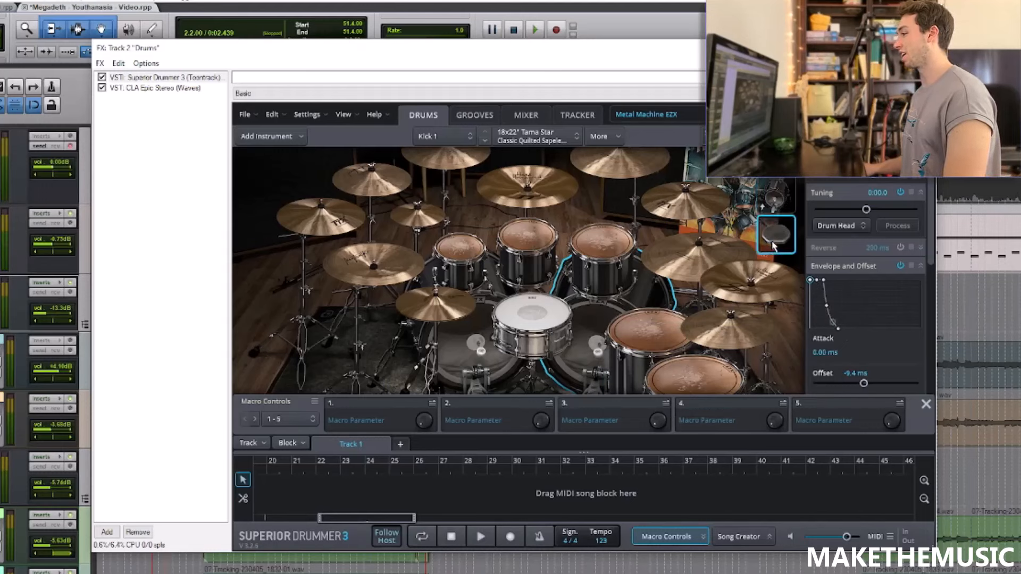
- Examine the snare's available models and stacked sample, along with the Floortom 1 and Hi-Hat selections
left_click(545, 318)
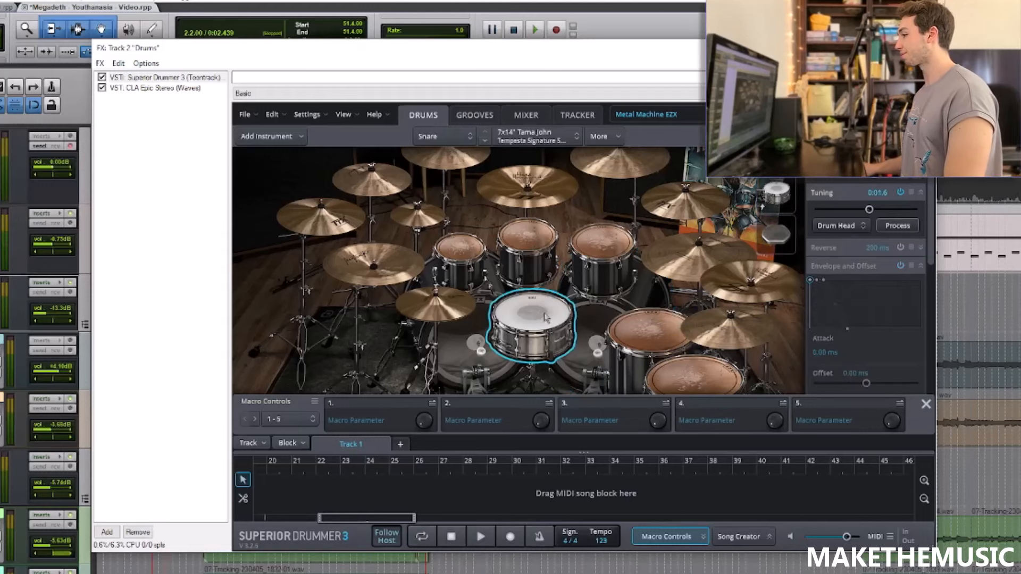
right_click(531, 310)
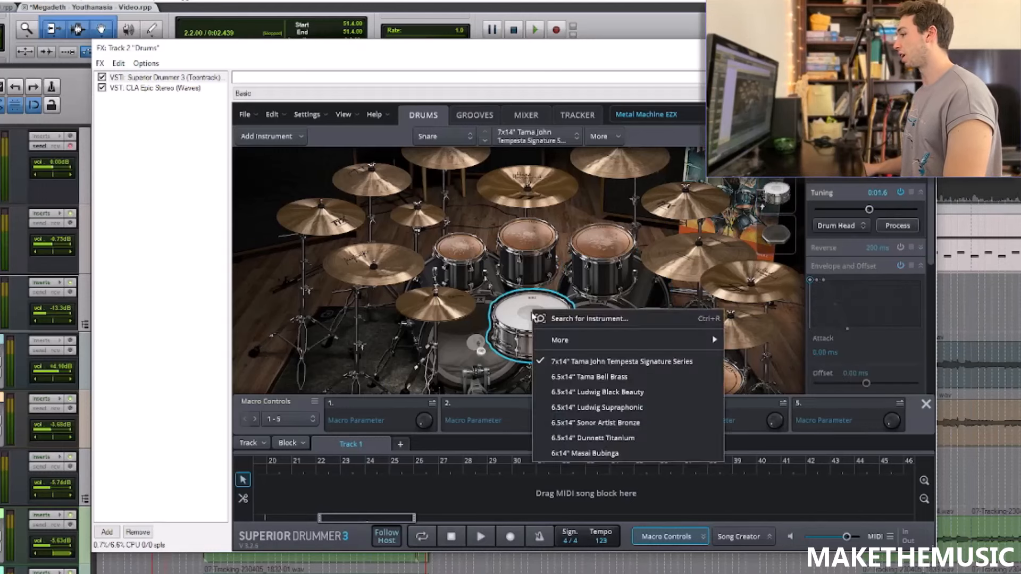
left_click(518, 319)
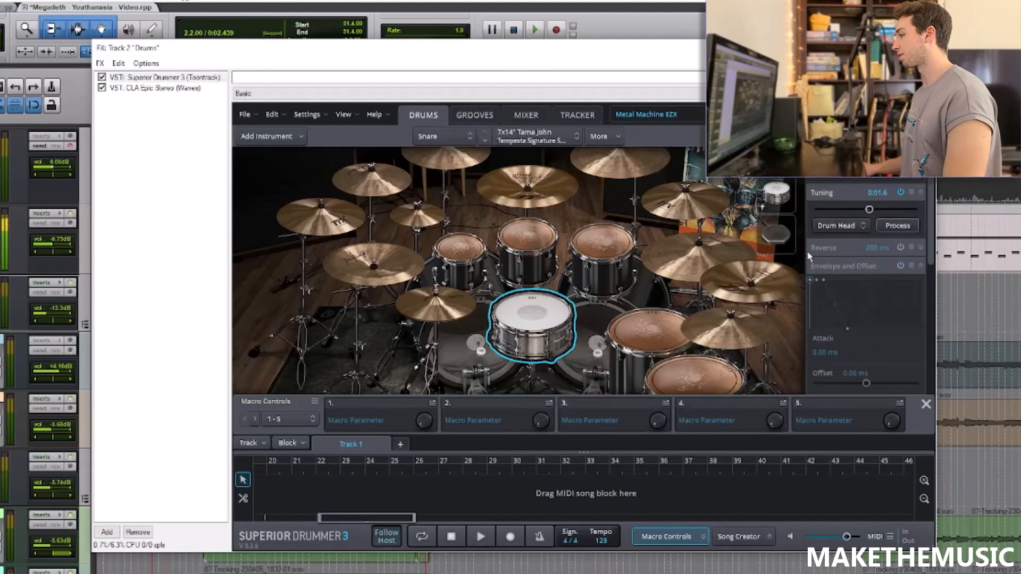
left_click(788, 248)
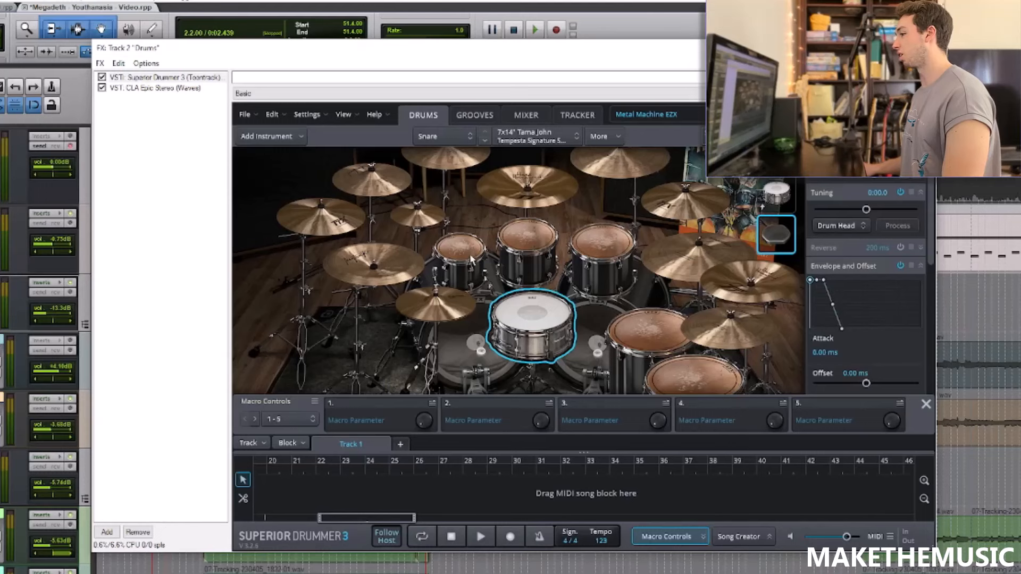
left_click(658, 327)
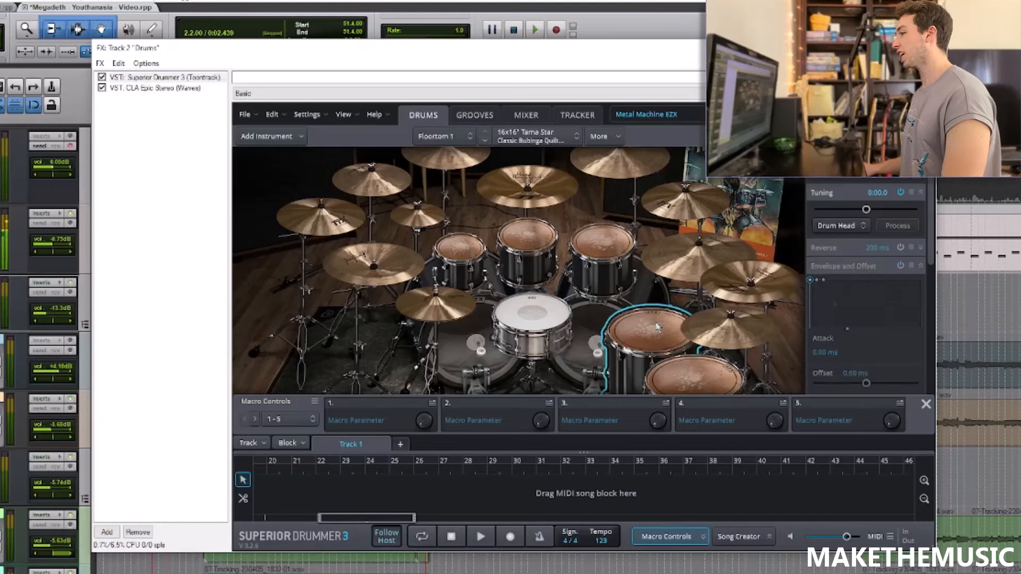
right_click(442, 312)
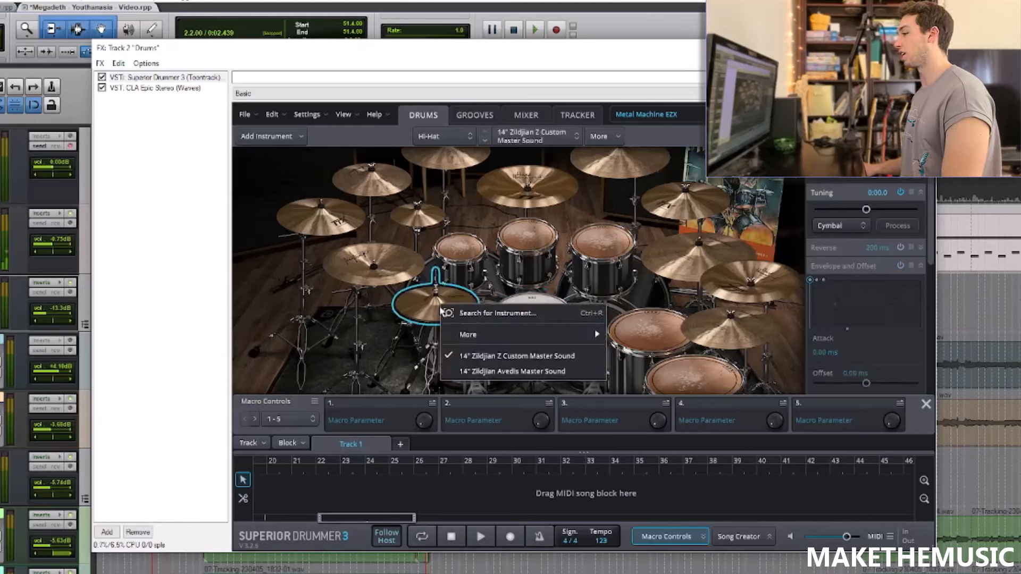
- Open the EQ effect of the Kick 1 channel in Superior Drummer's mixer
left_click(526, 115)
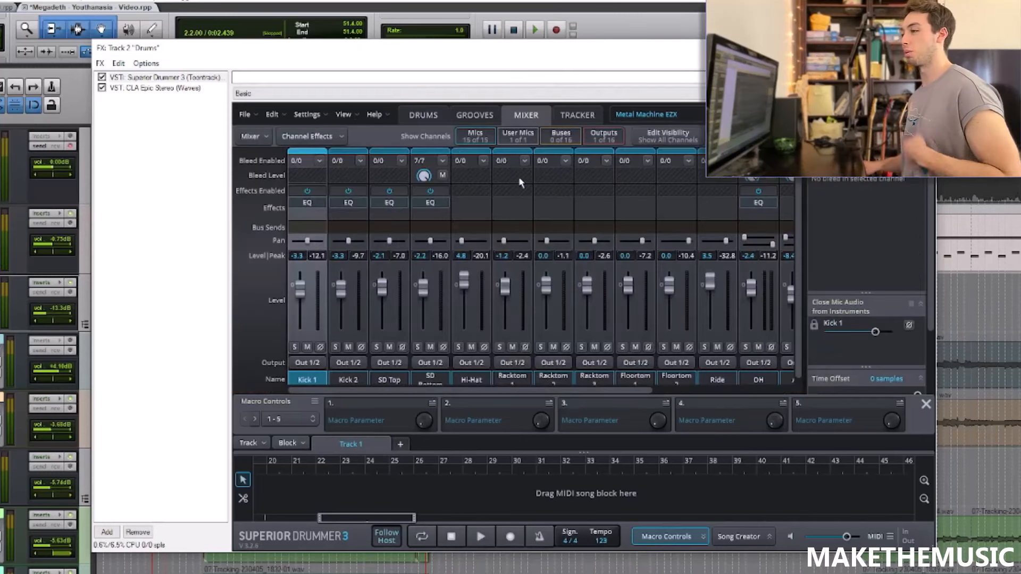
left_click(309, 204)
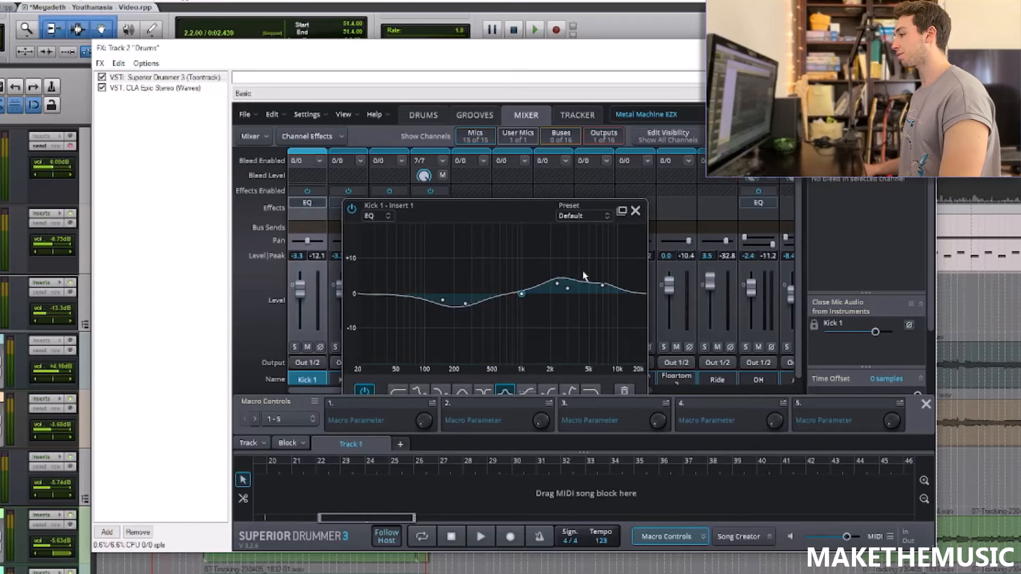
- Examine the EQ effects of the Kick 2, SD Top and SD Bottom channels in turn
left_click(635, 211)
left_click(348, 205)
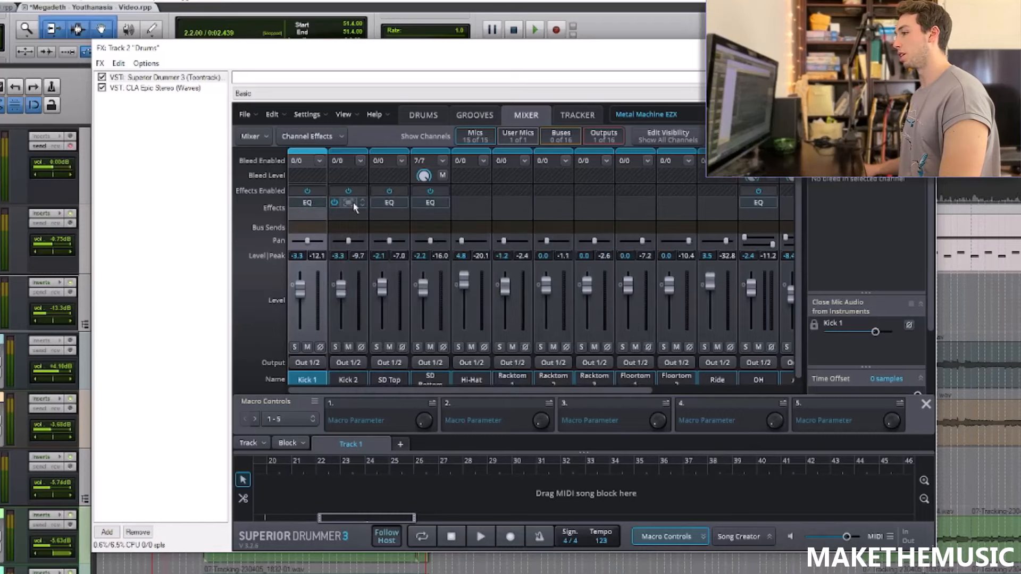
left_click(674, 211)
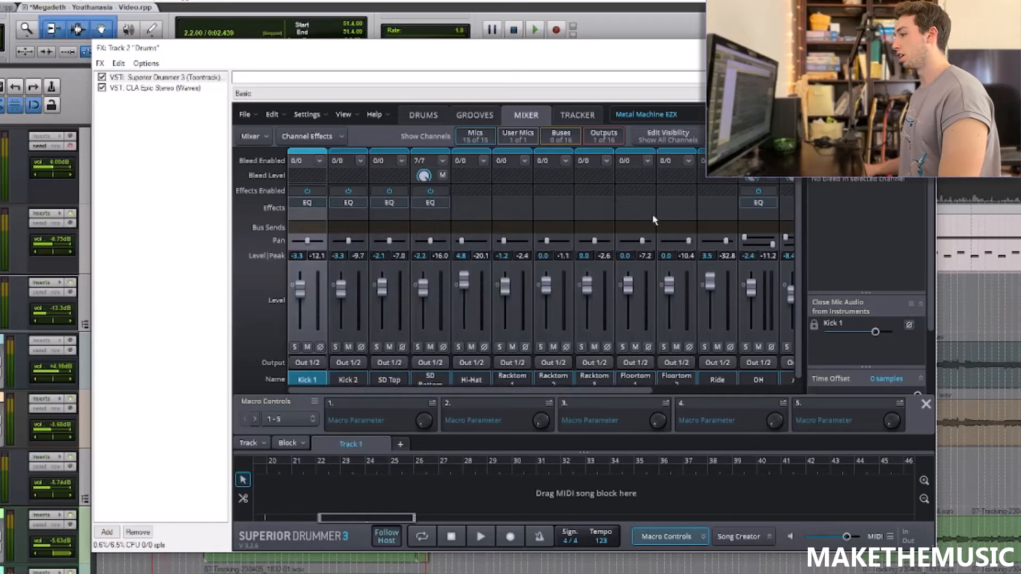
left_click(392, 205)
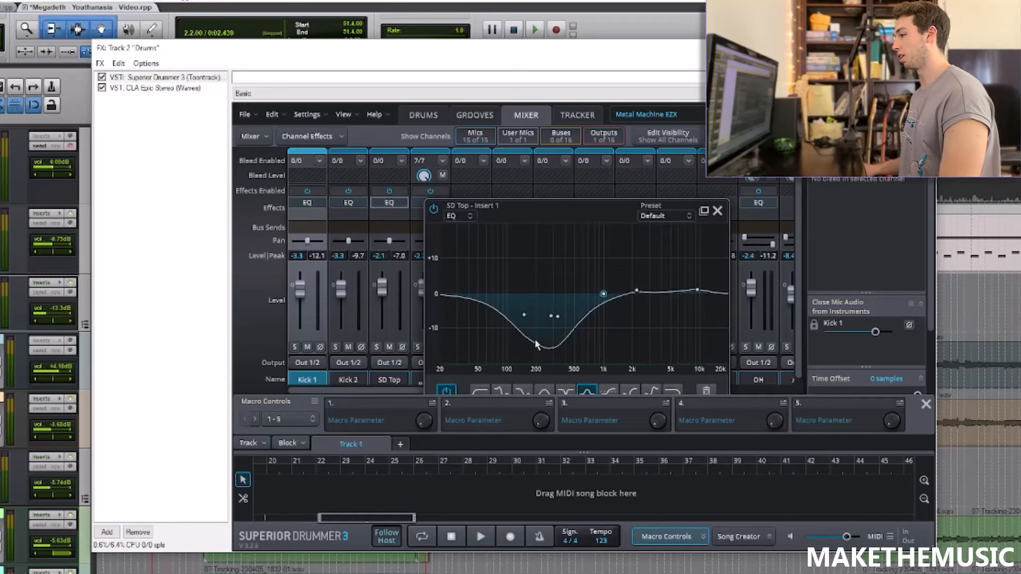
left_click(717, 212)
left_click(432, 203)
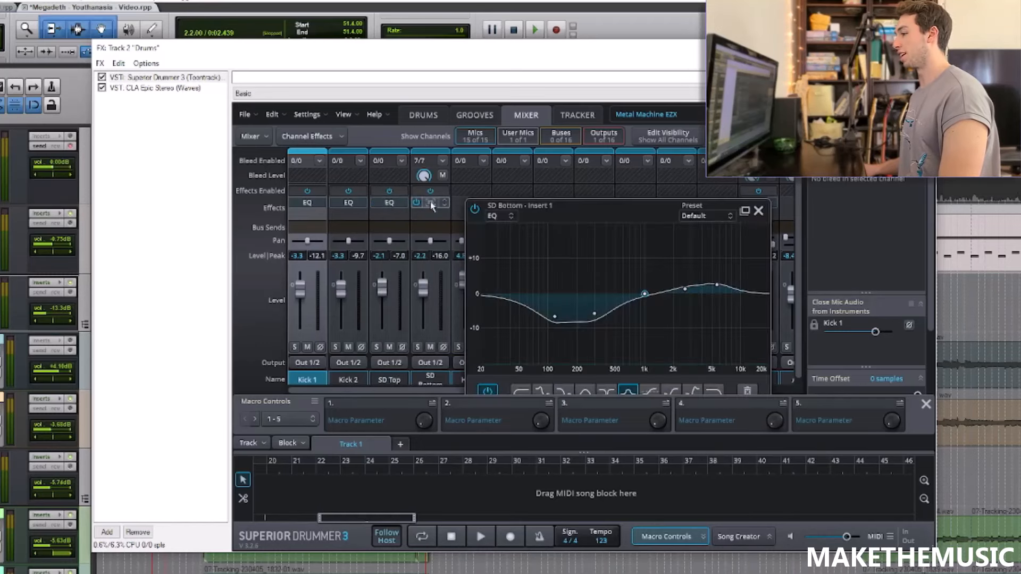
left_click(761, 212)
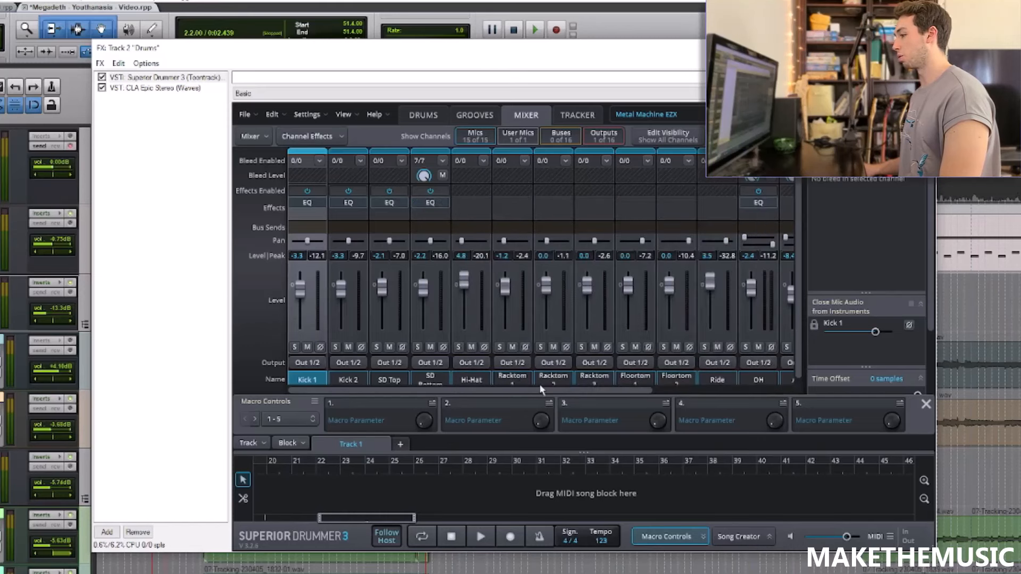
- Examine the EQ effects of the OH and X-User Mic channels
scroll(713, 383, "right", 6)
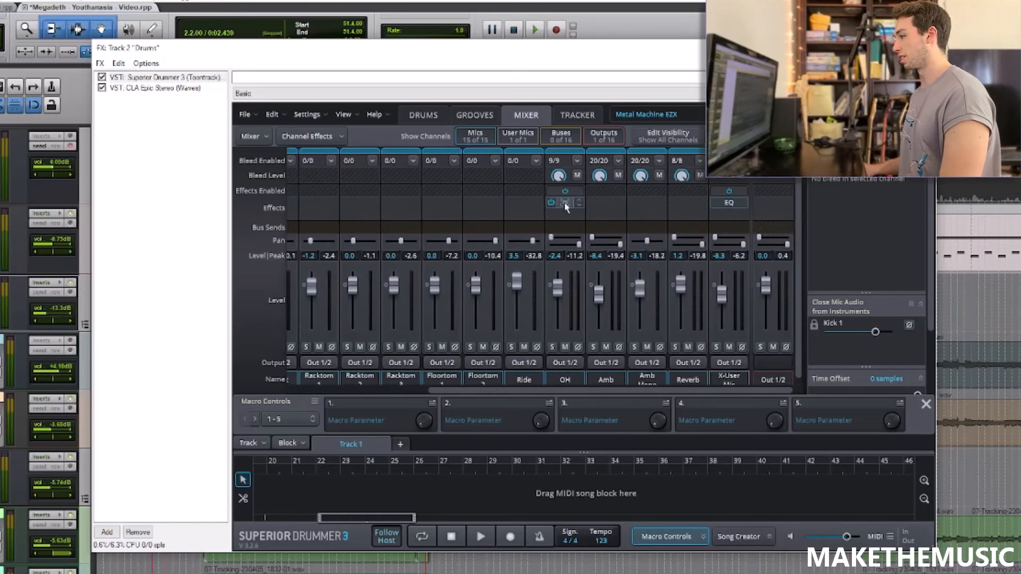
left_click(564, 204)
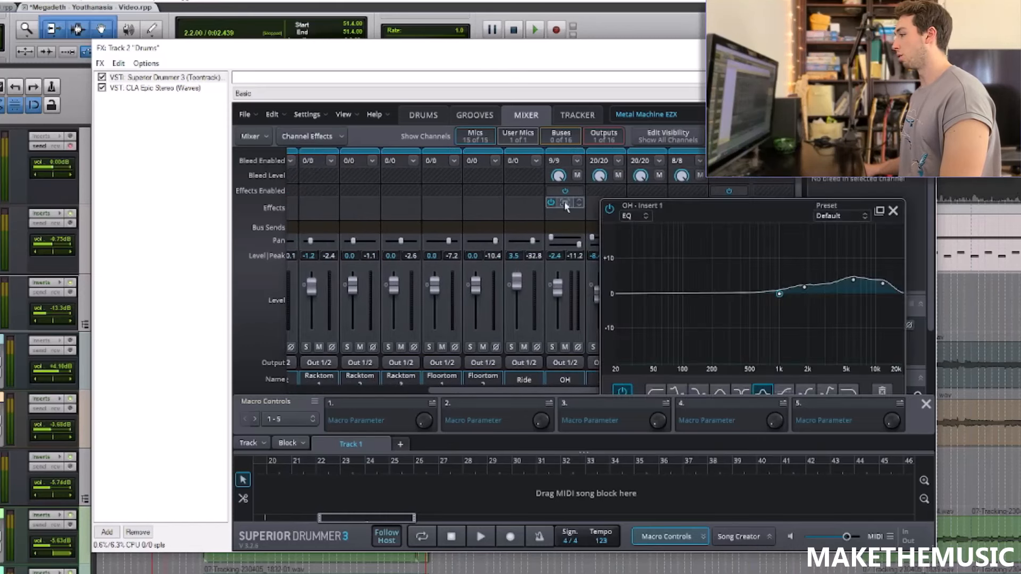
left_click(895, 211)
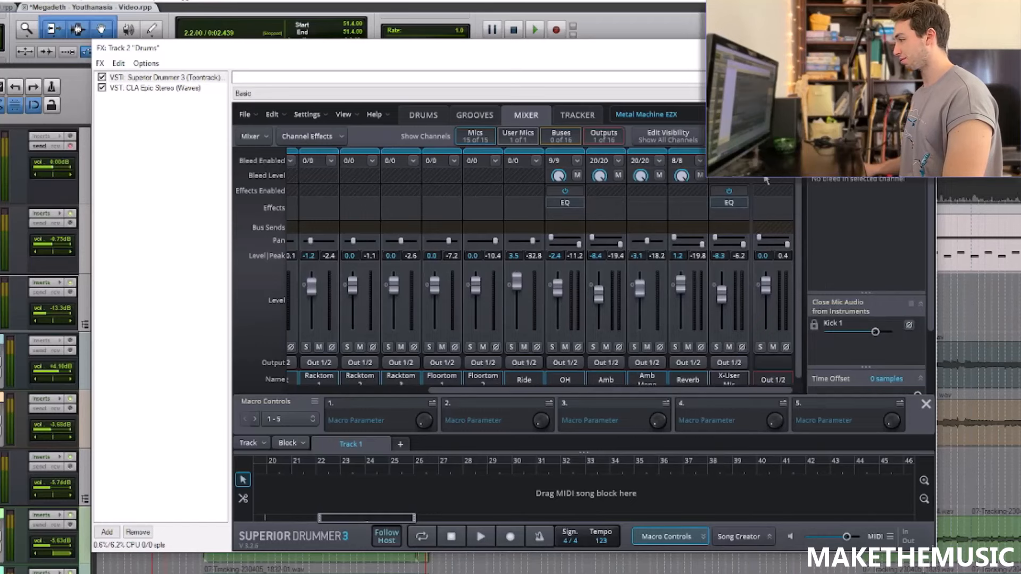
left_click(729, 204)
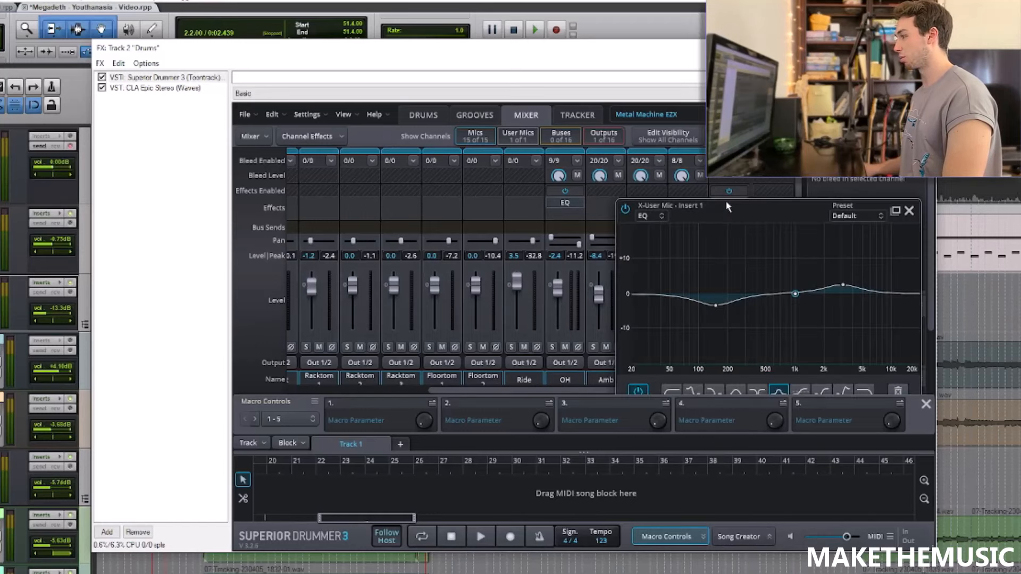
left_click(902, 214)
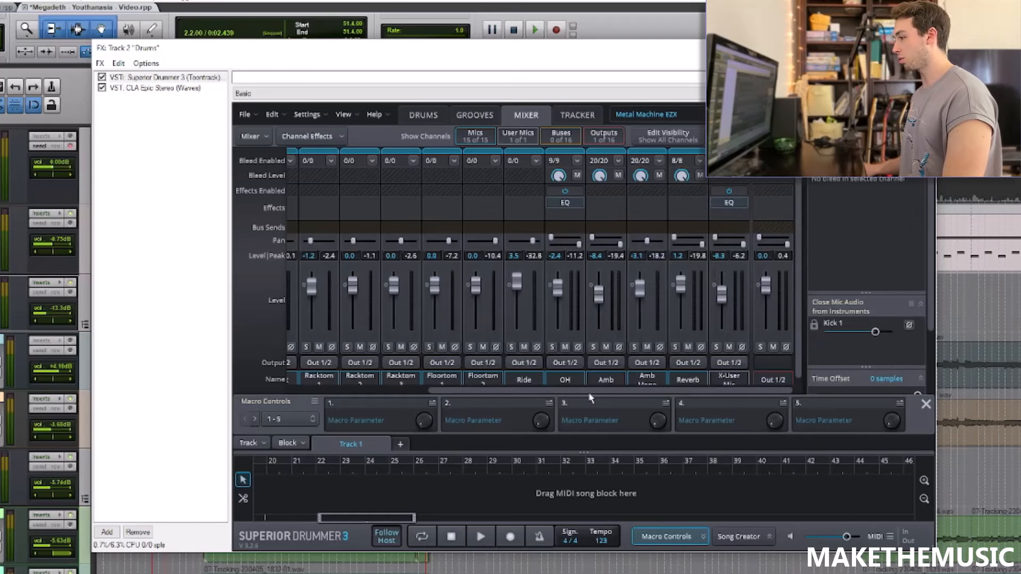
left_click_drag(590, 392, 438, 383)
- Open the CLA Epic Stereo plugin and audition the drums with it bypassed and re-enabled during playback
left_click(420, 116)
left_click(159, 88)
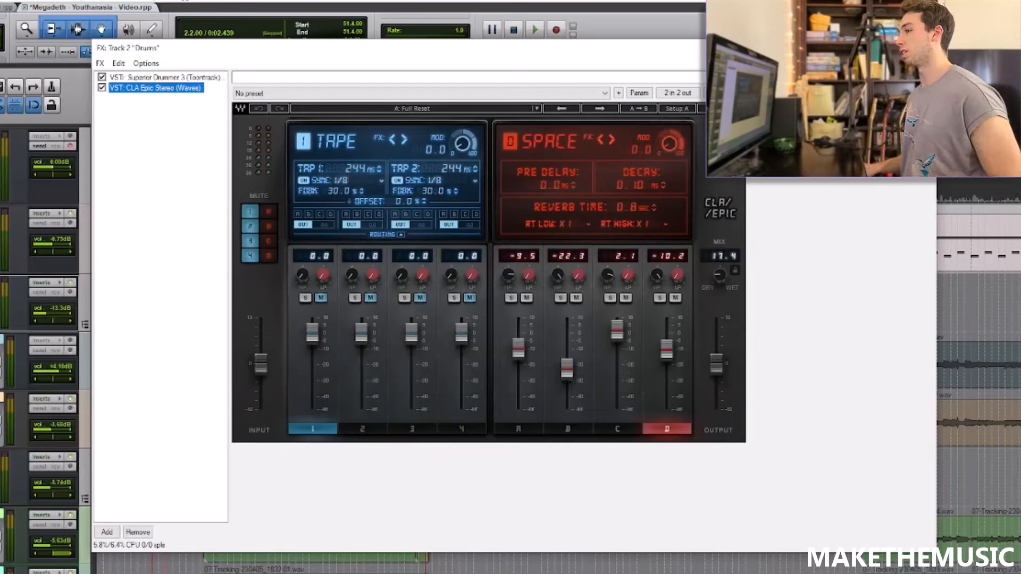
key("space")
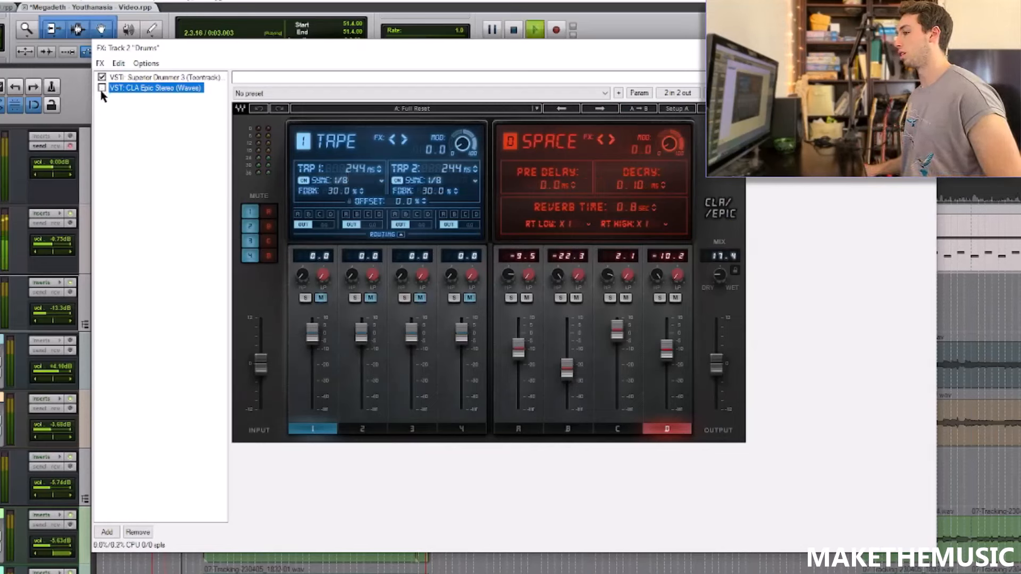
left_click(101, 88)
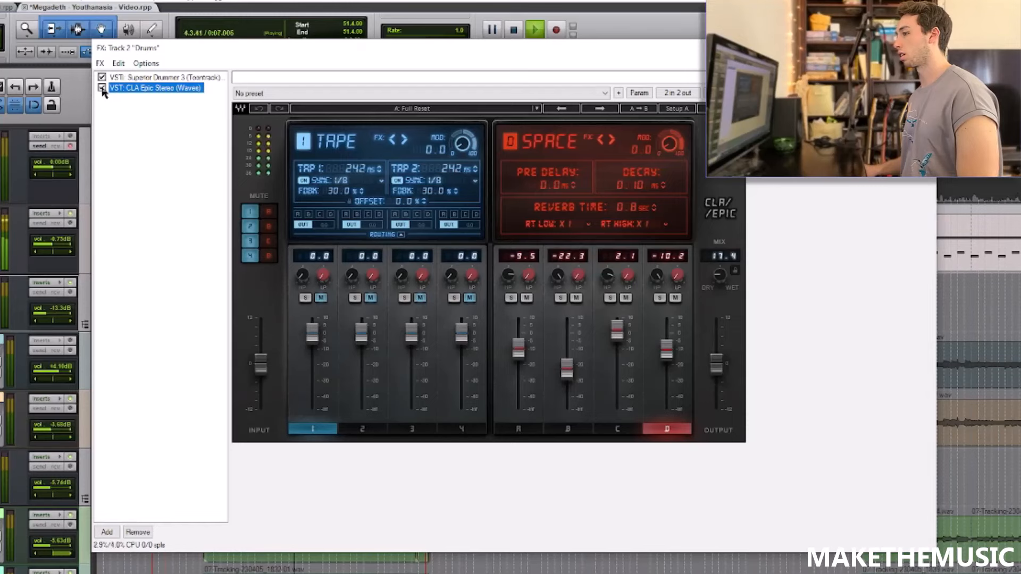
key("space")
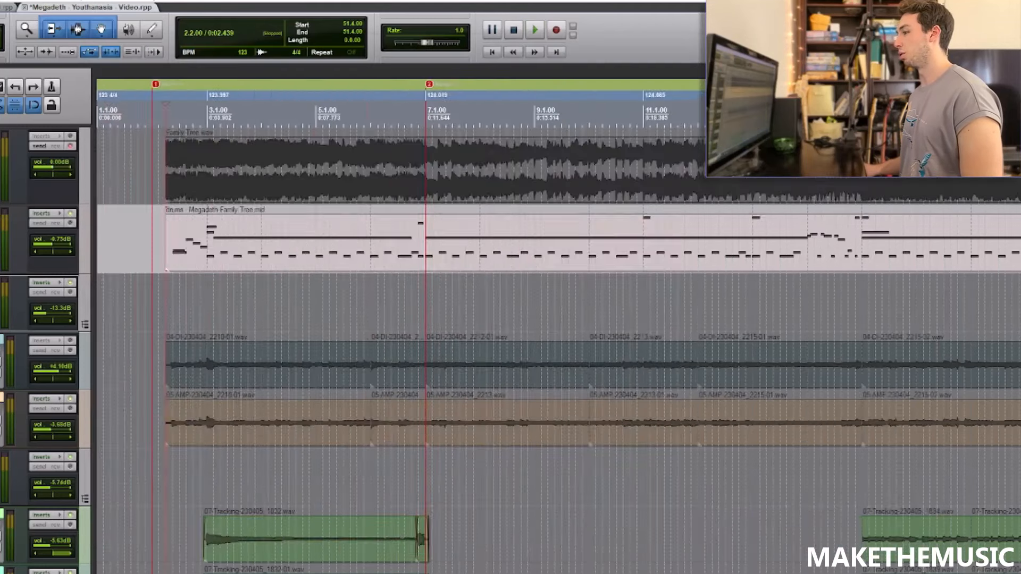
- Play the soloed drums from the fill at bar 30 of the arrangement, without the plugin window
scroll(392, 278, "down", 3)
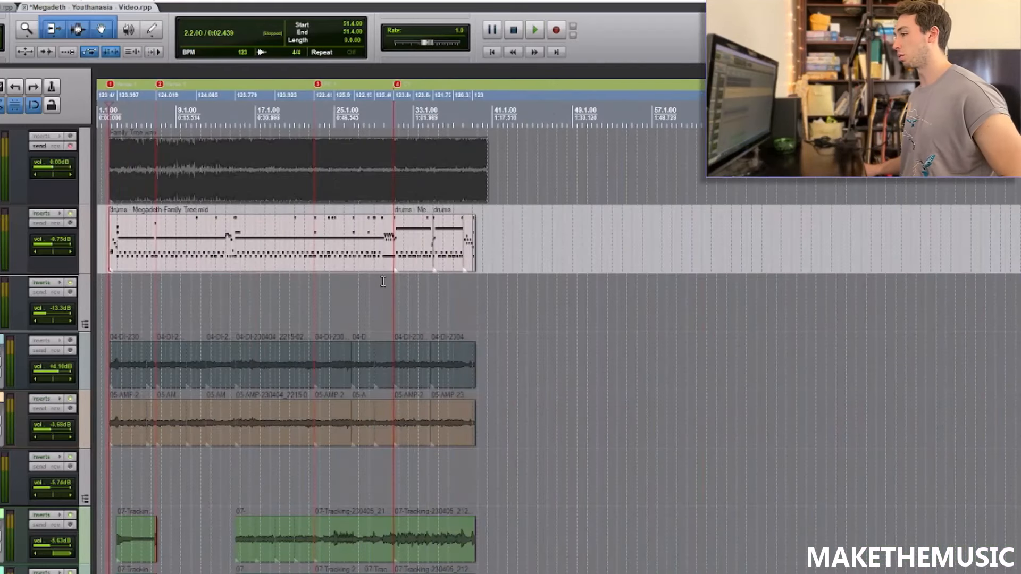
scroll(392, 278, "up", 2)
scroll(392, 278, "up", 3)
key("space")
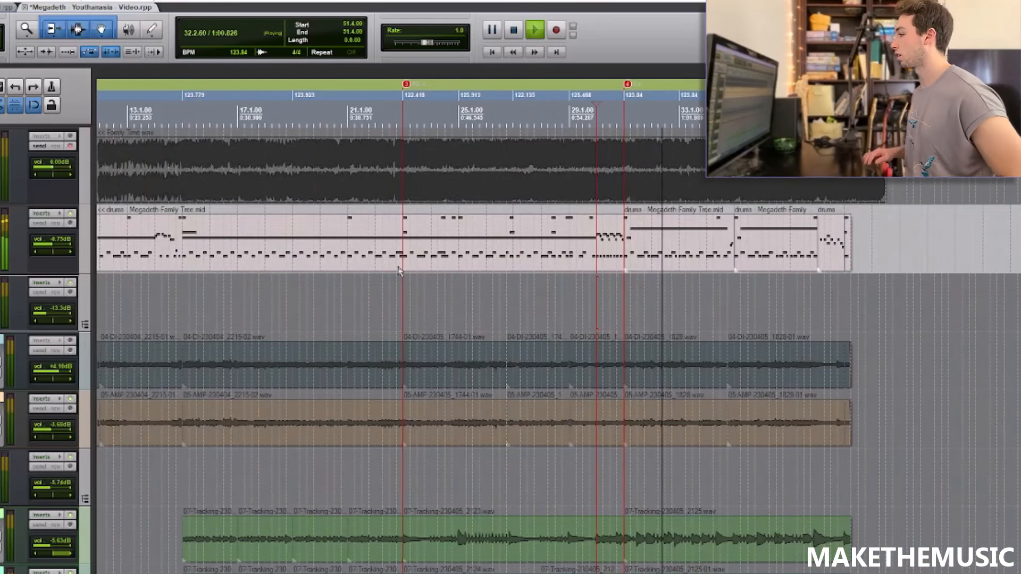
key("space")
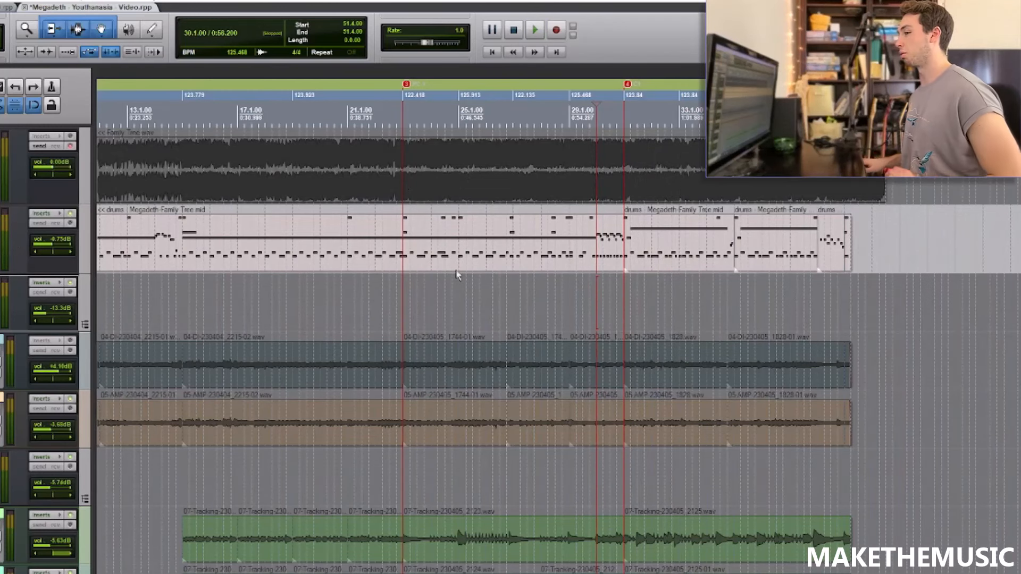
- Unsolo the drums, solo the Bass Guitar folder and play it from bar 30
left_click(0, 234)
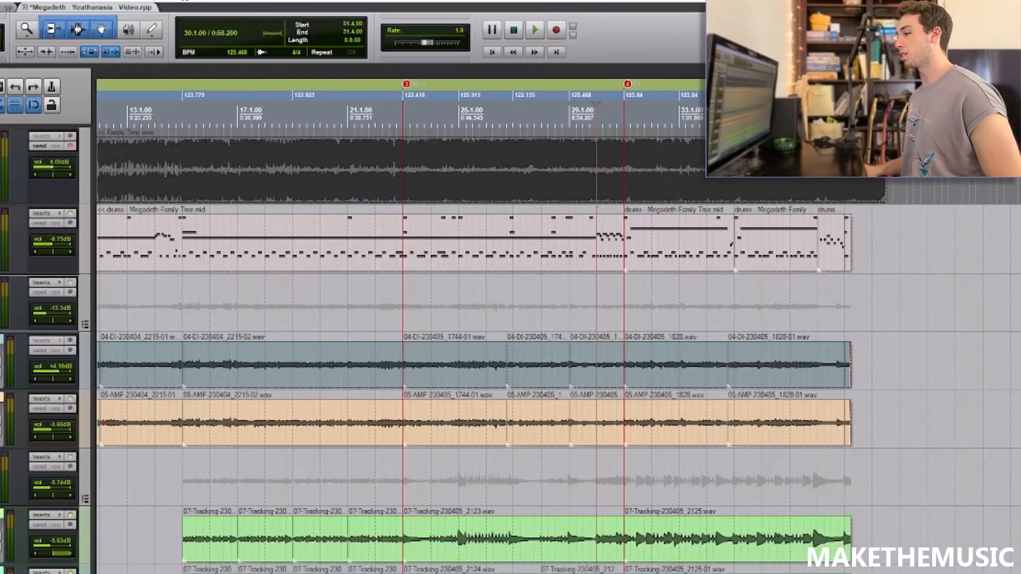
left_click(0, 303)
key("space")
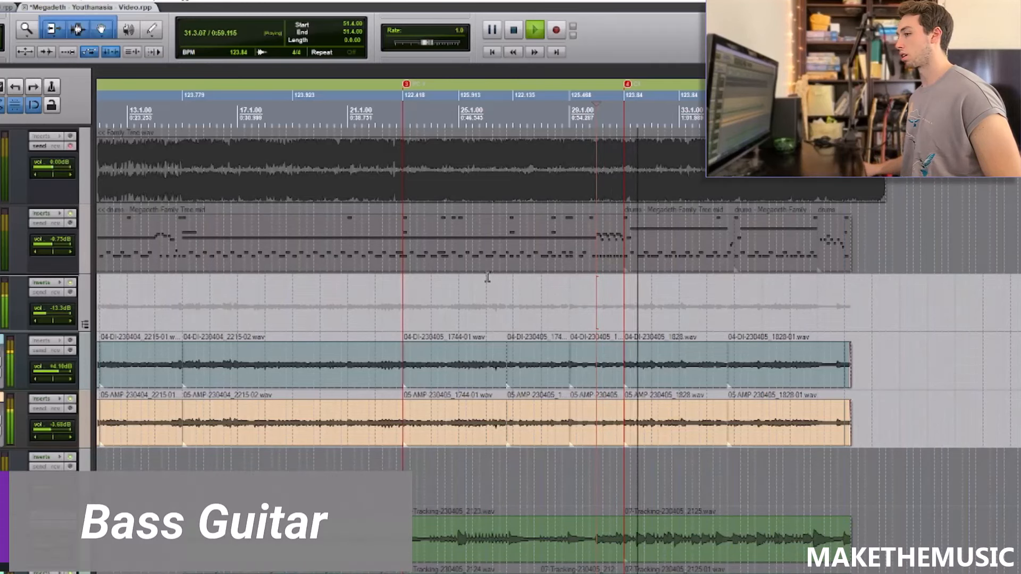
key("space")
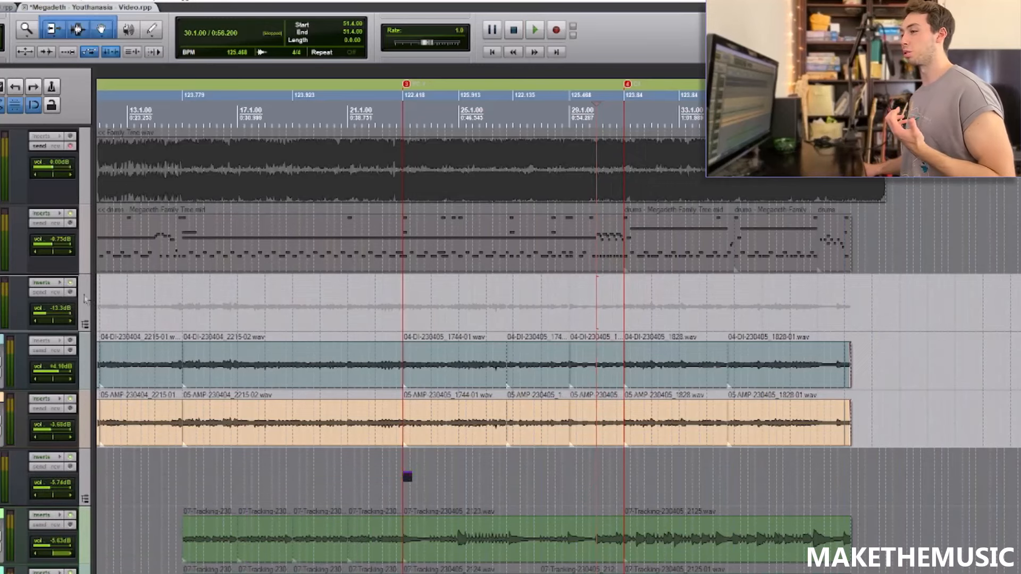
- Place the edit cursor at bar 31 on the Bass Guitar folder track
scroll(345, 278, "down", 3)
left_click(180, 301)
scroll(228, 296, "up", 3)
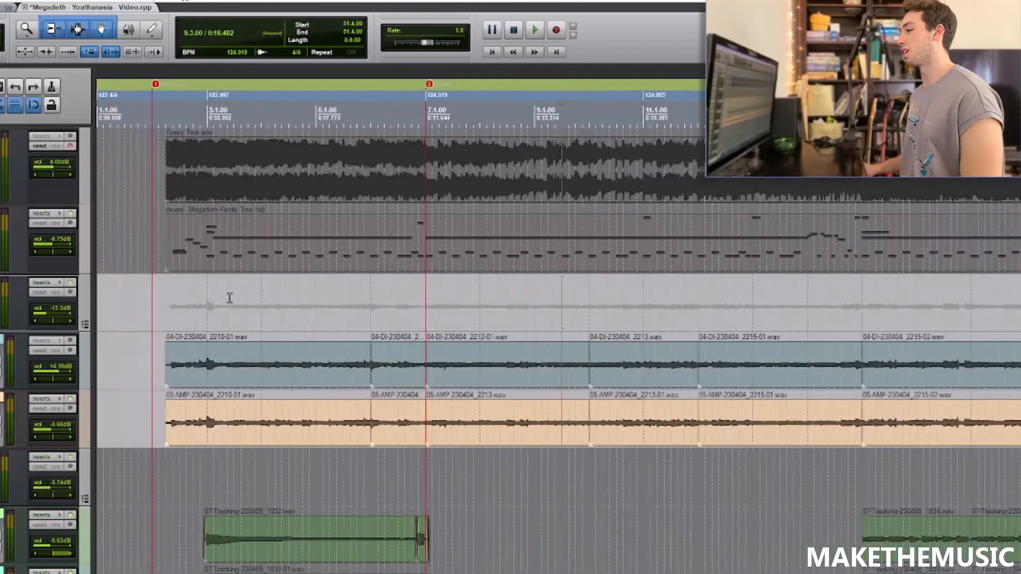
scroll(517, 319, "up", 3)
left_click(579, 323)
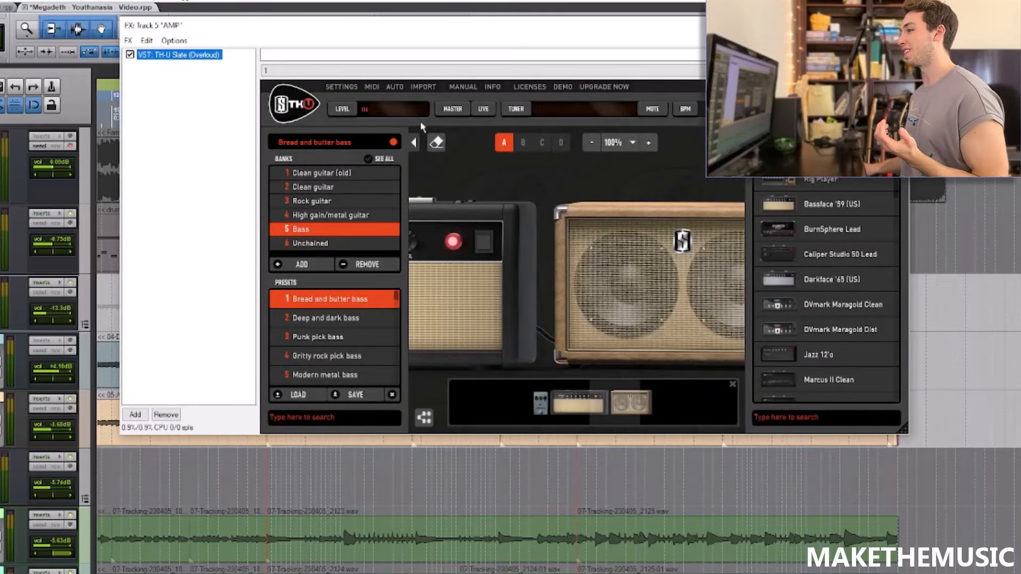
- Examine the bass amp and cabinet in the AMP track's TH-U Slate rig
left_click(592, 143)
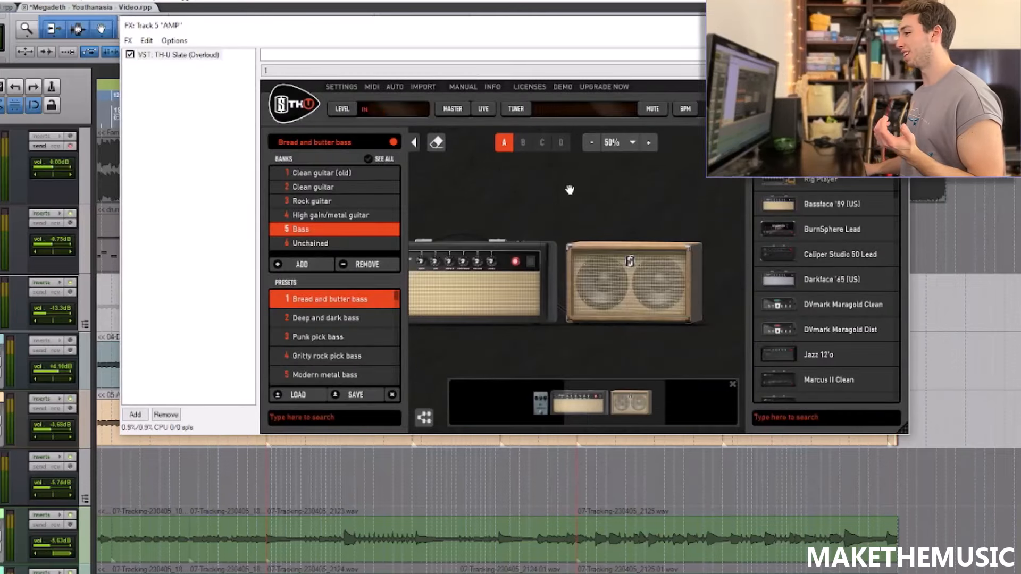
left_click(649, 143)
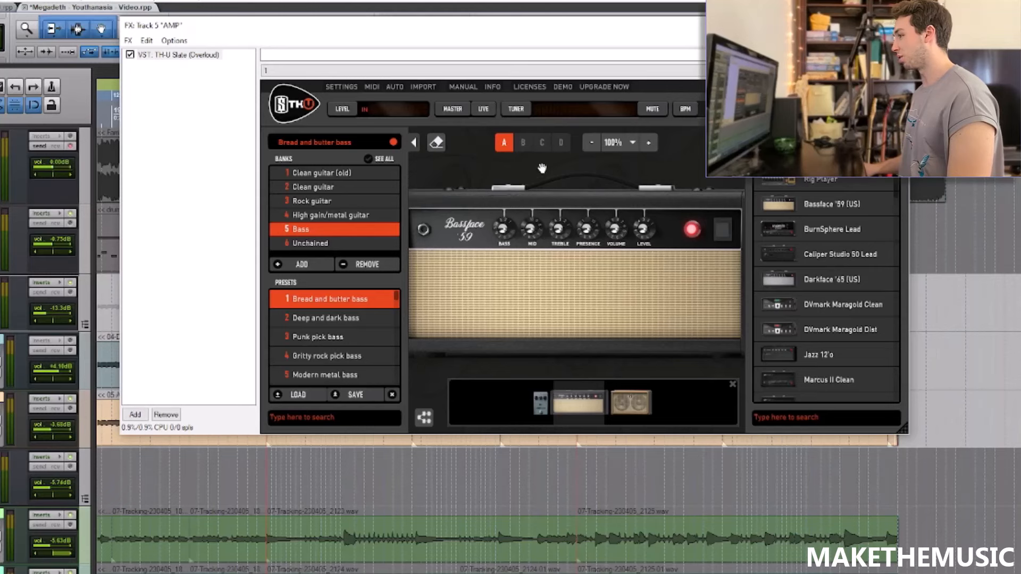
left_click_drag(566, 358, 468, 348)
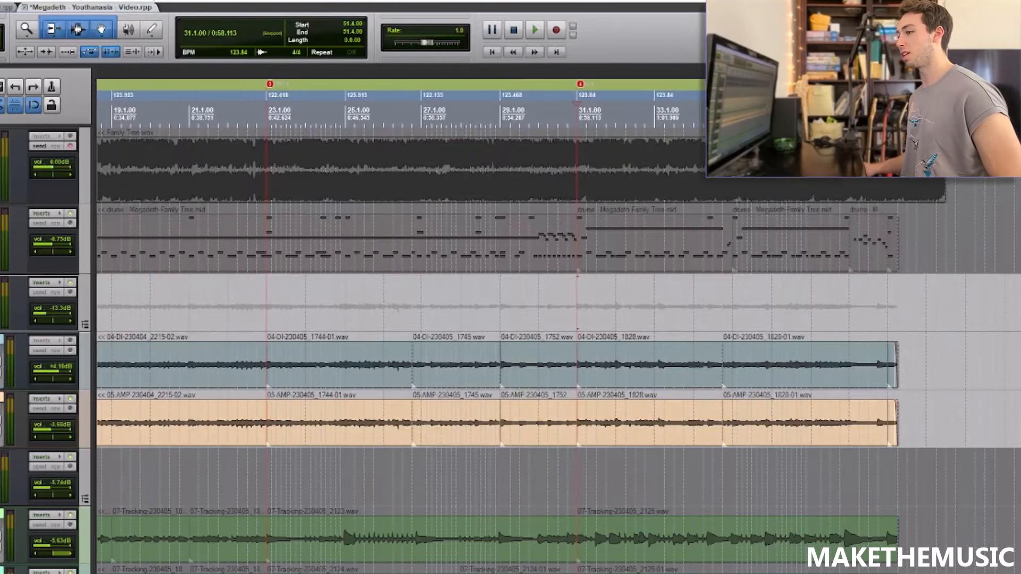
- Audition the bass amp track from bar 31
left_click(1, 417)
key("space")
key("space")
left_click(171, 360)
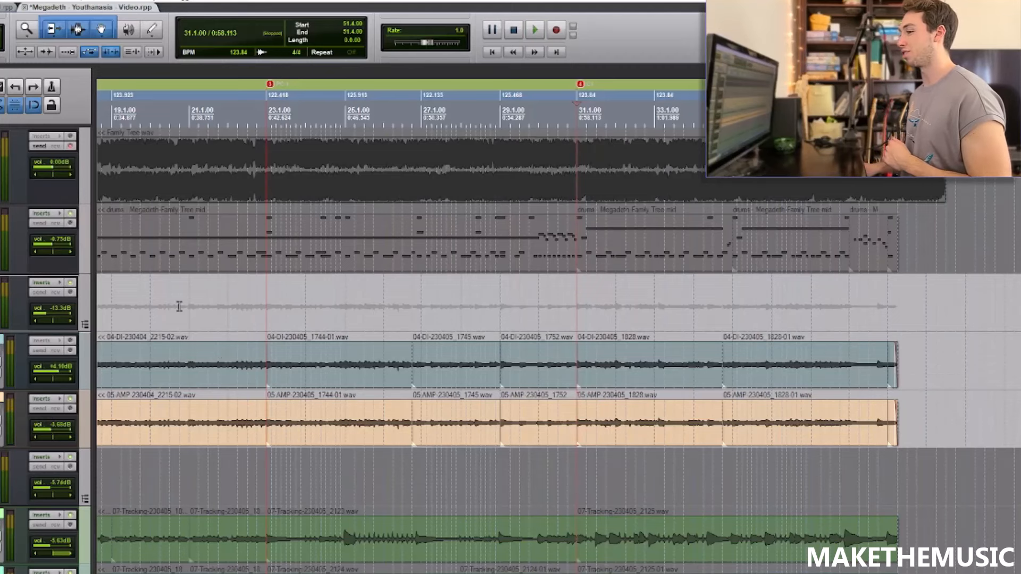
- Examine the Virtual Mix Rack modules in the Bass Guitar folder's effects chain
left_click(52, 288)
left_click(178, 32)
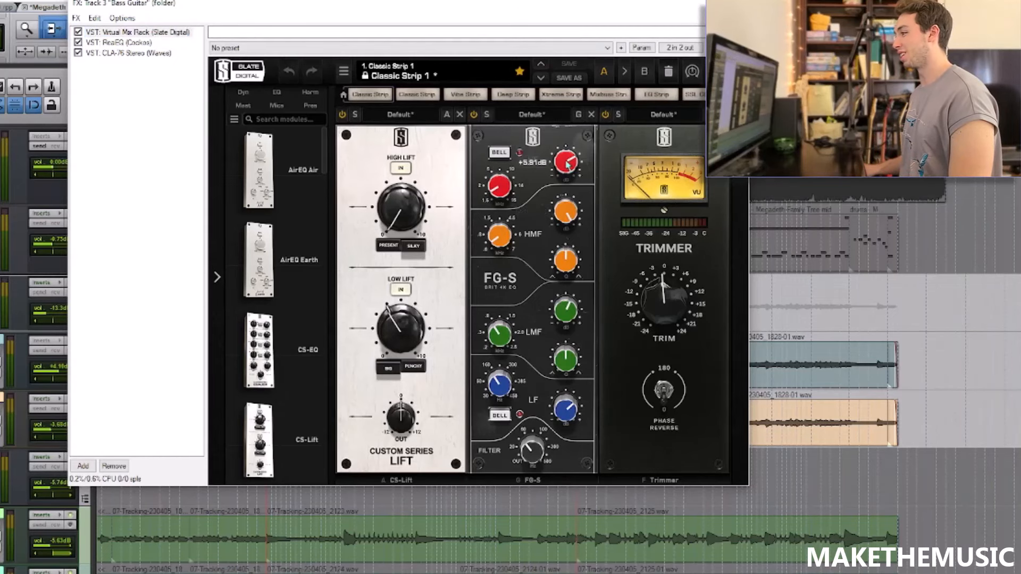
left_click_drag(212, 2, 262, 6)
key("Escape")
- Play the bass from bar 31 with the Bass Guitar folder's effects bypassed, and re-enable them during playback
left_click(70, 282)
key("space")
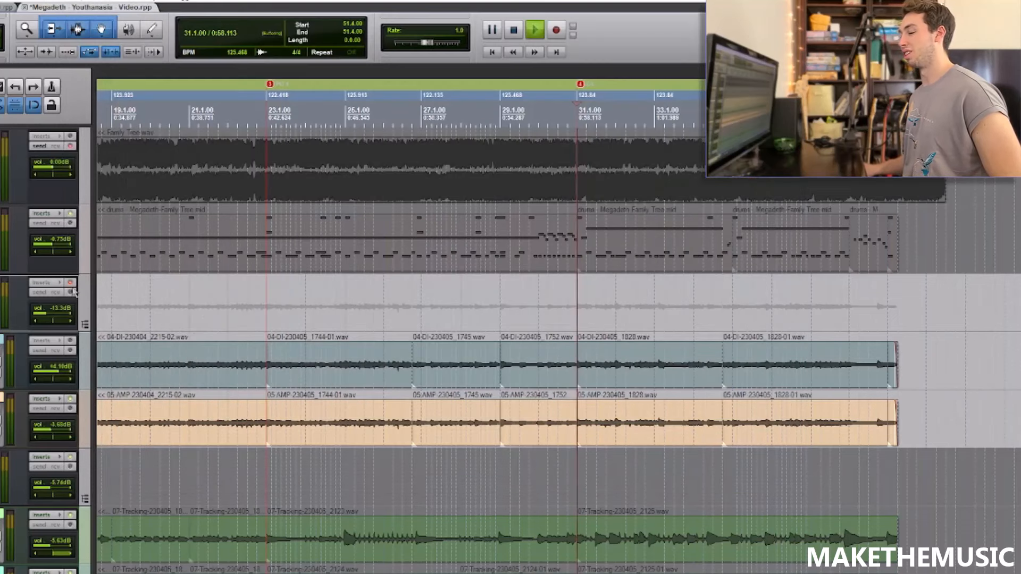
left_click(70, 285)
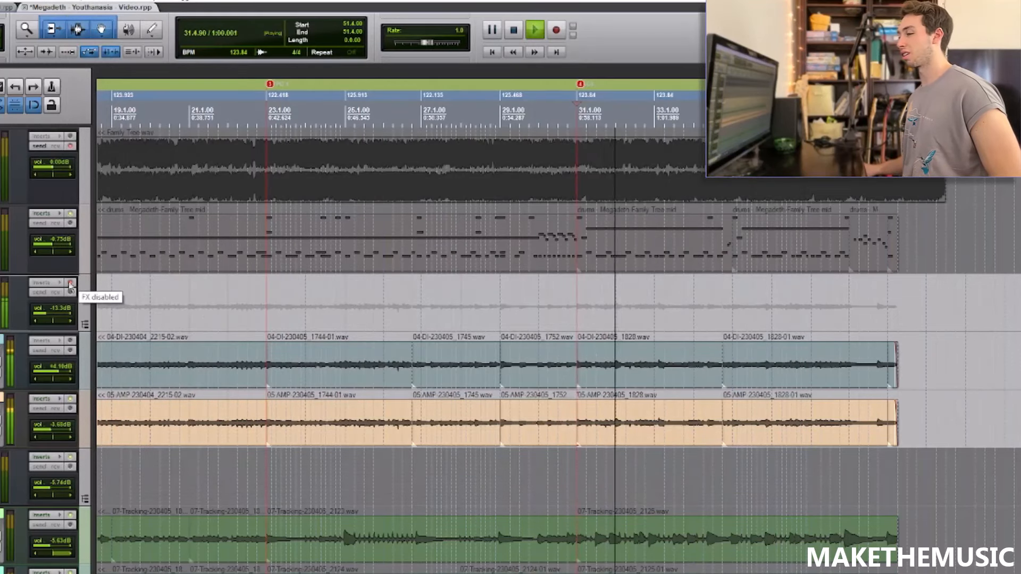
key("space")
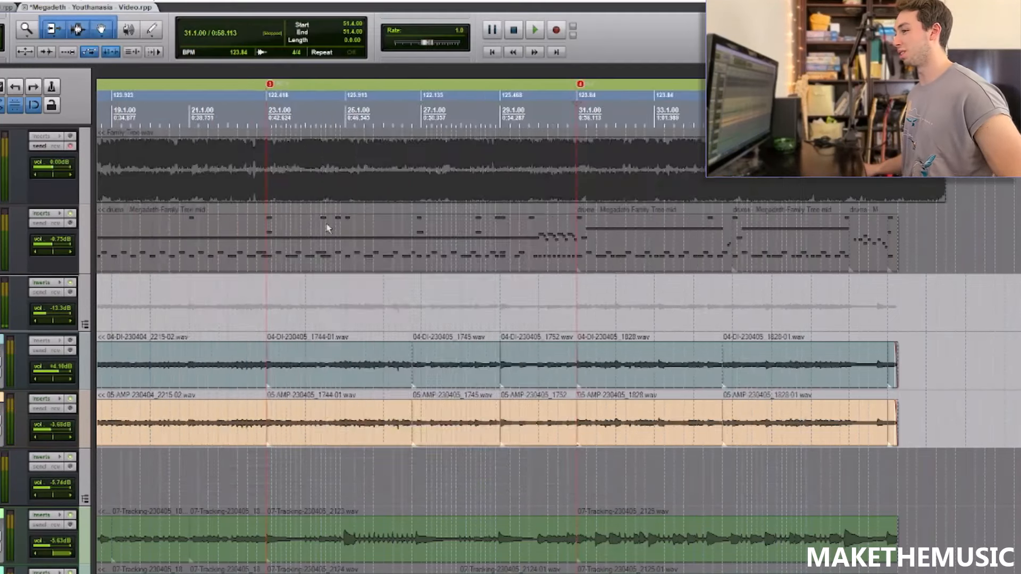
- Play the Family Tree reference track from bar 8 and switch to the full mix during playback to compare them
scroll(244, 253, "down", 5)
scroll(203, 304, "up", 5)
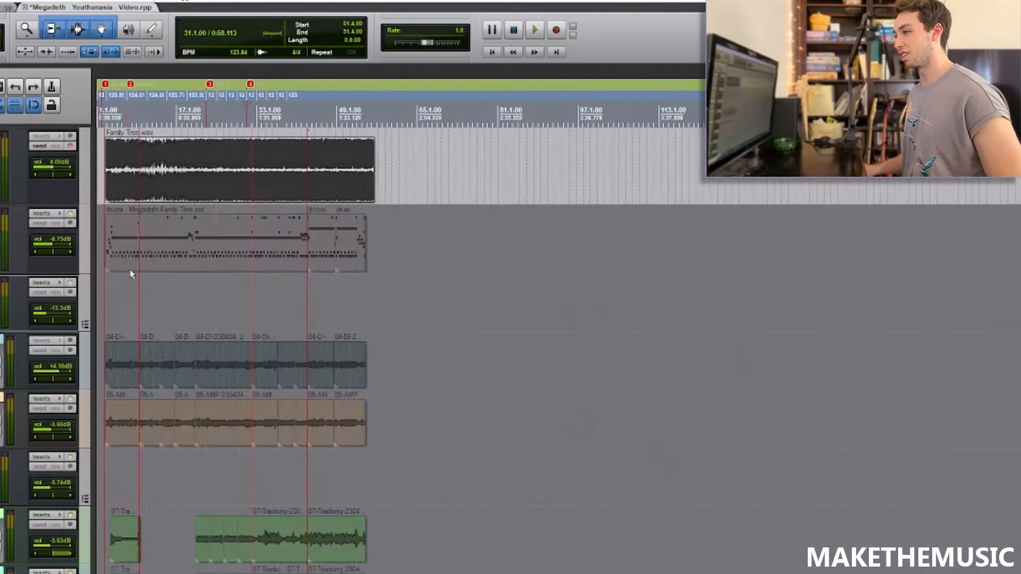
left_click(203, 304)
key("space")
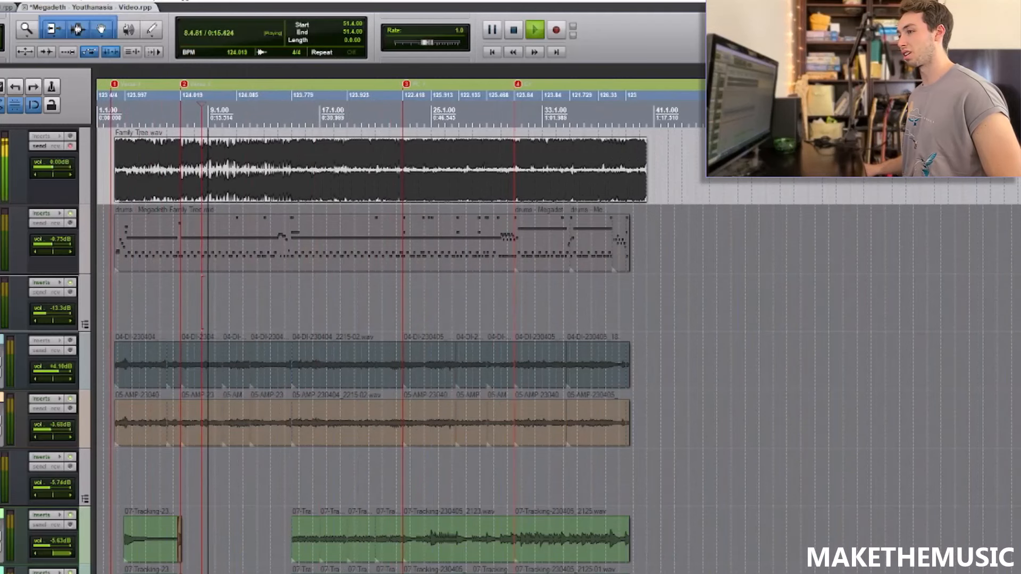
left_click(1, 148)
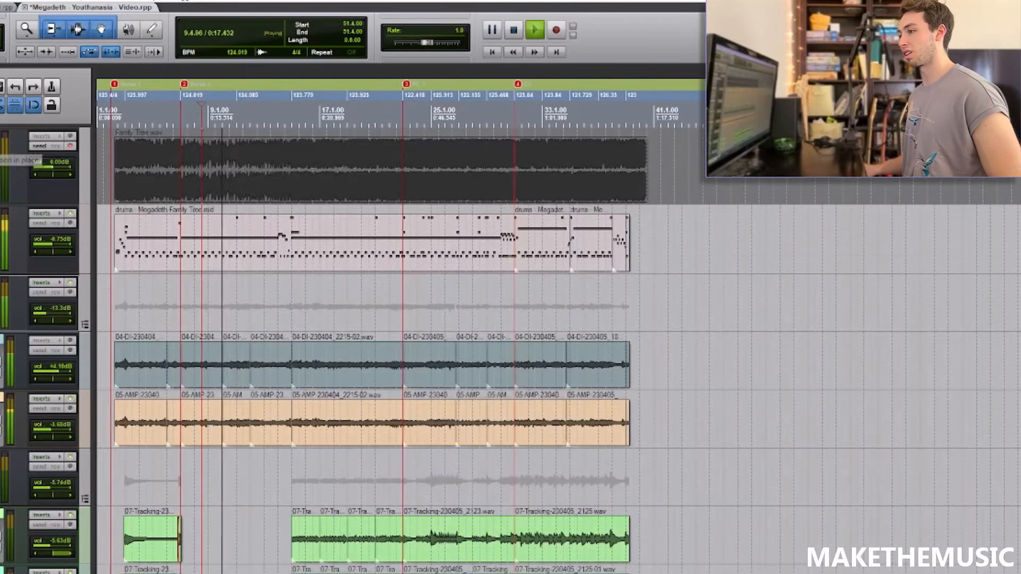
key("space")
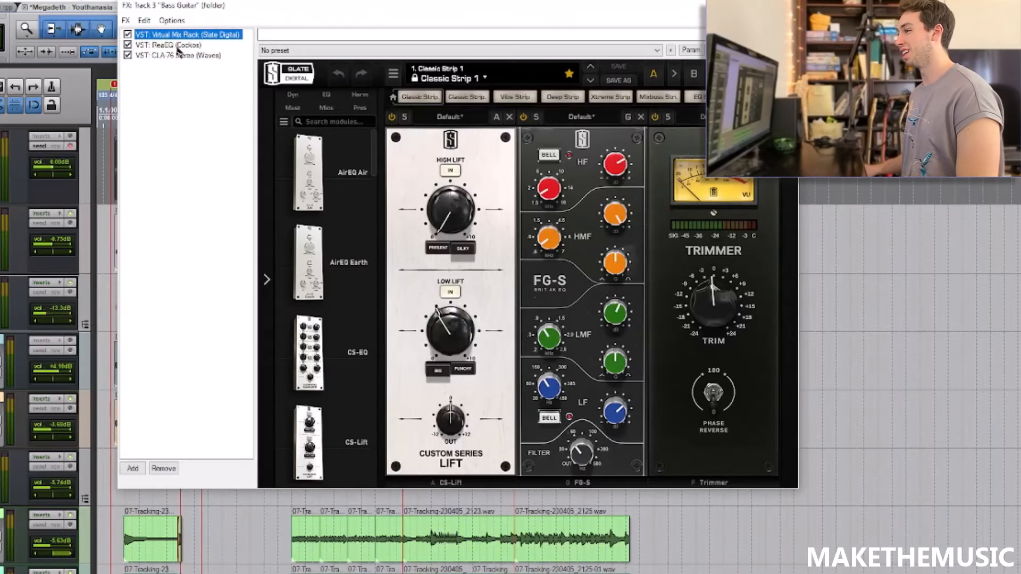
- Open the ReaEQ plugin in the Bass Guitar folder's effects chain
left_click(178, 47)
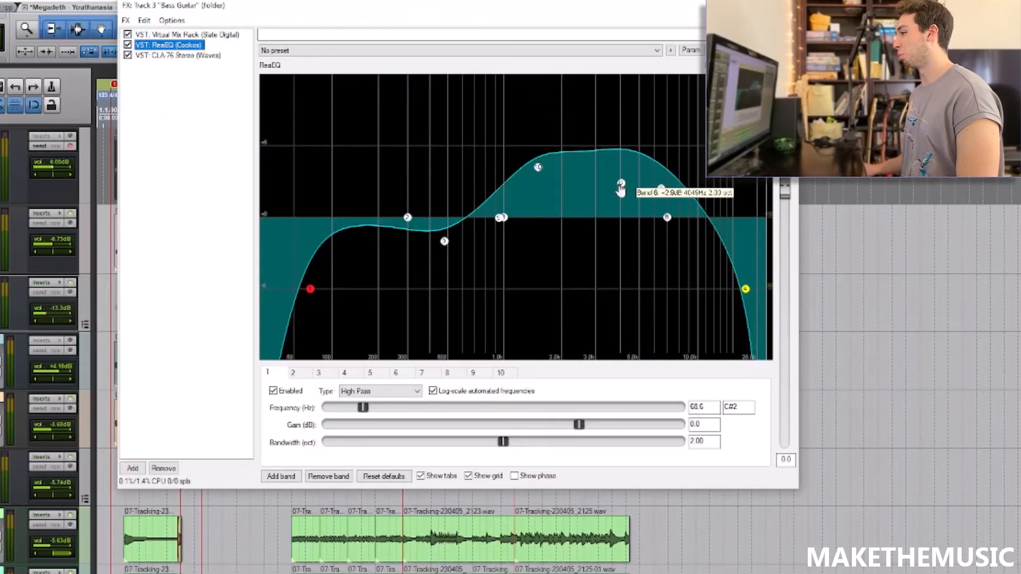
- View the CLA-76 compressor in the Bass Guitar folder's effects chain, then close the effects window
key("Down")
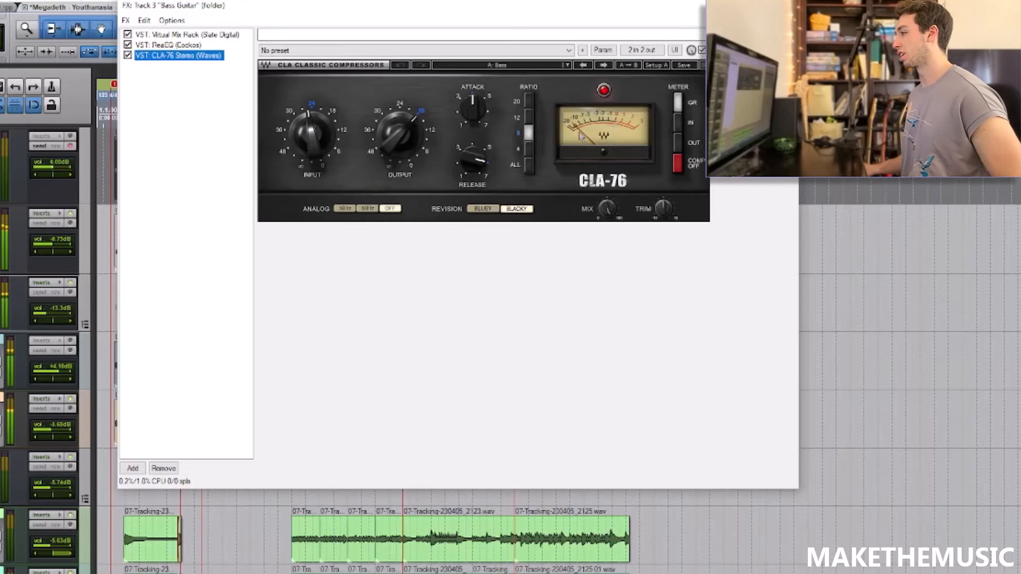
key("space")
left_click(786, 6)
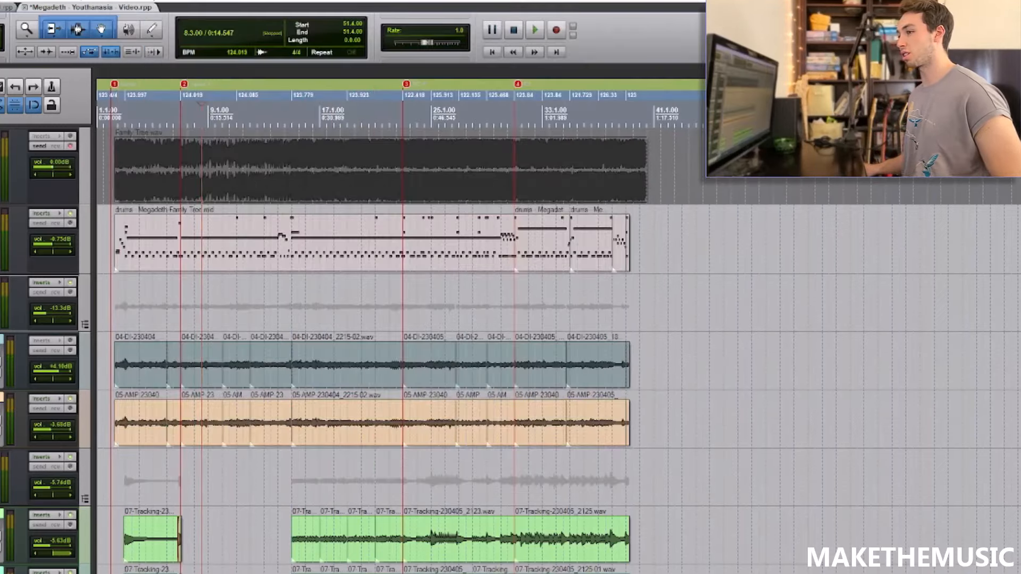
- Solo the drums track and the Bass Guitar folder and play them together from bar 8
left_click(1, 234)
left_click(1, 303)
key("space")
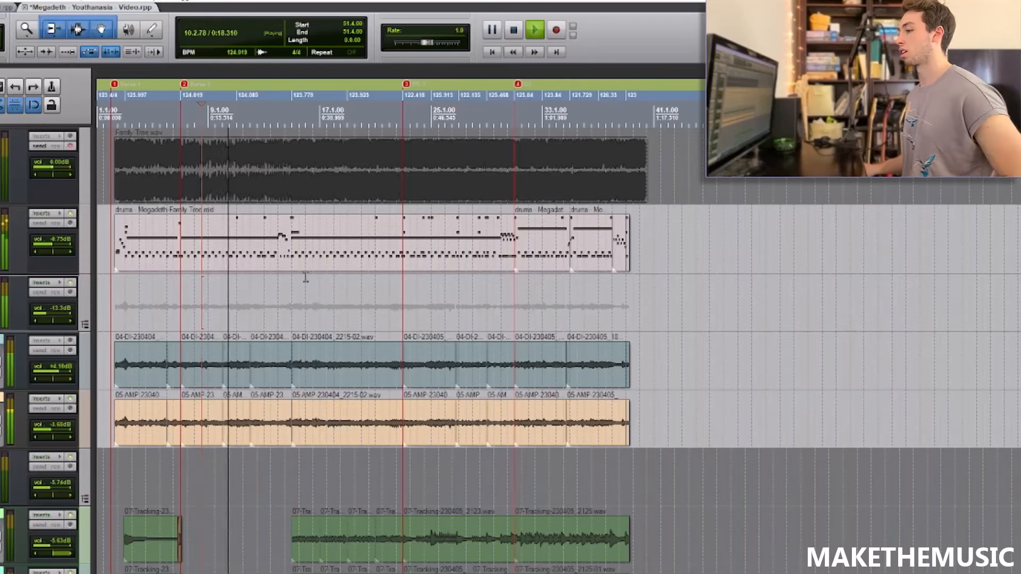
key("space")
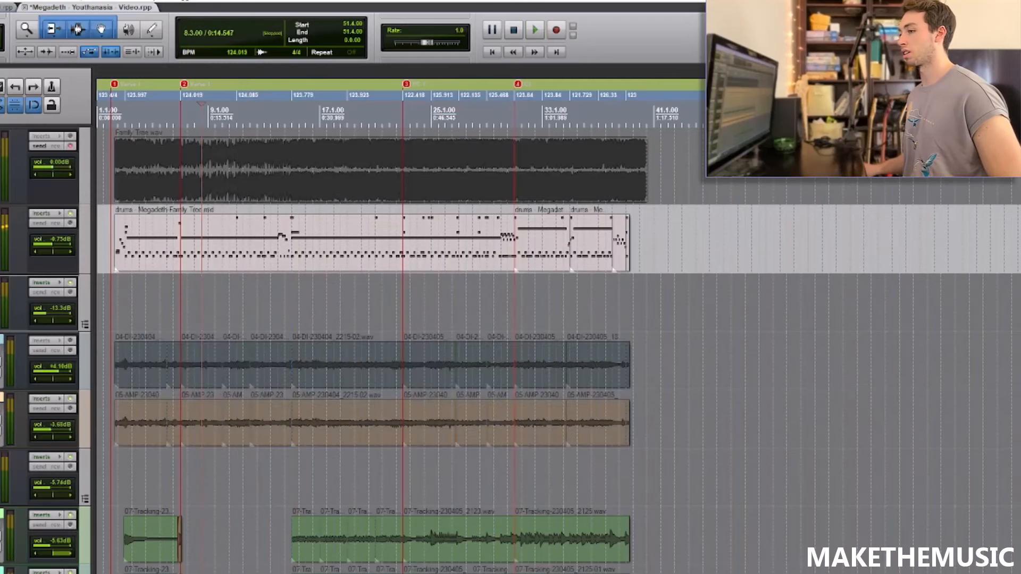
- Solo the Rytham Guitars folder and open the BIAS FX 2 amp plugin on the Guitar Right track
scroll(726, 259, "down", 5)
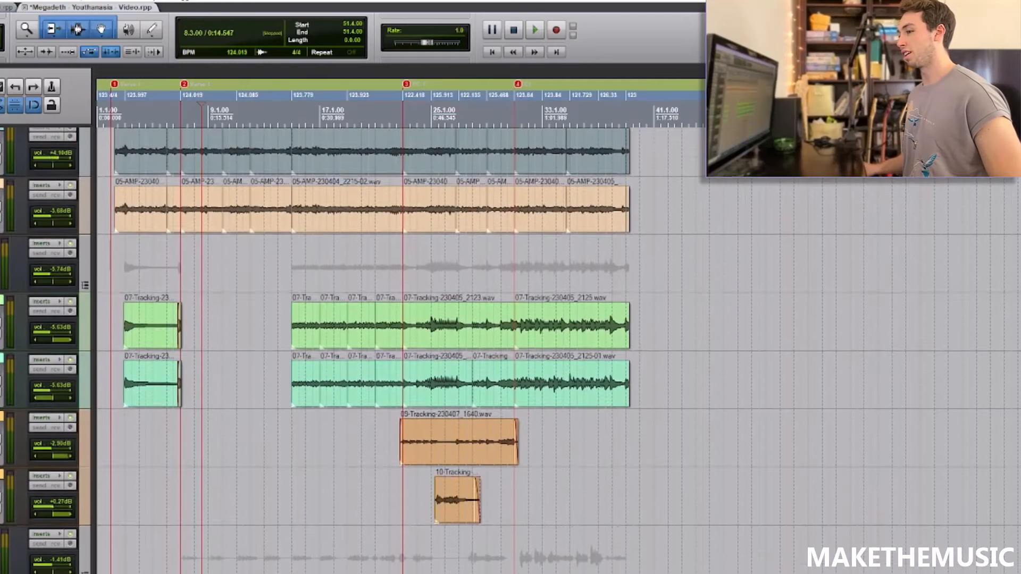
scroll(399, 350, "down", 1)
left_click(72, 232)
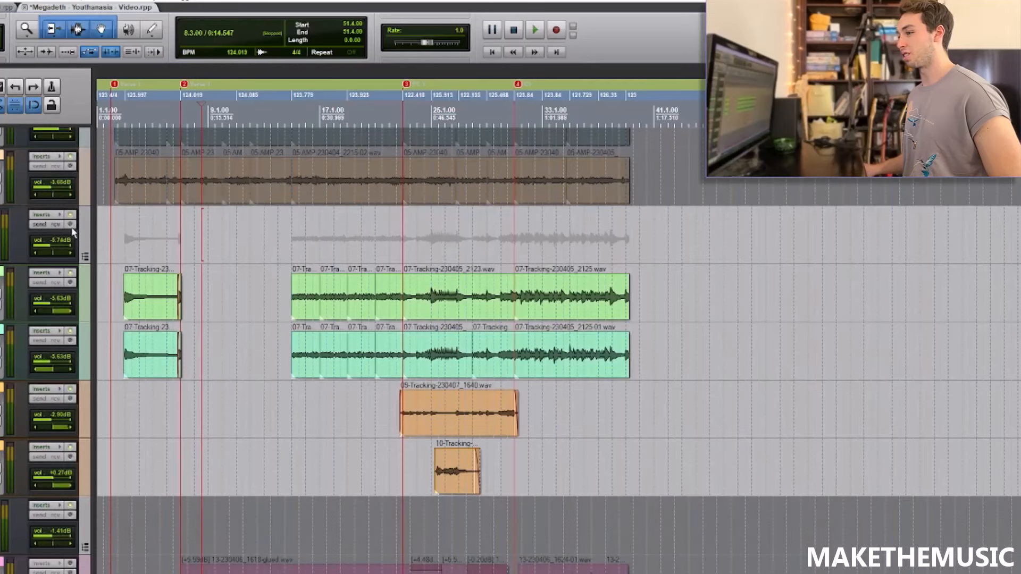
left_click(45, 273)
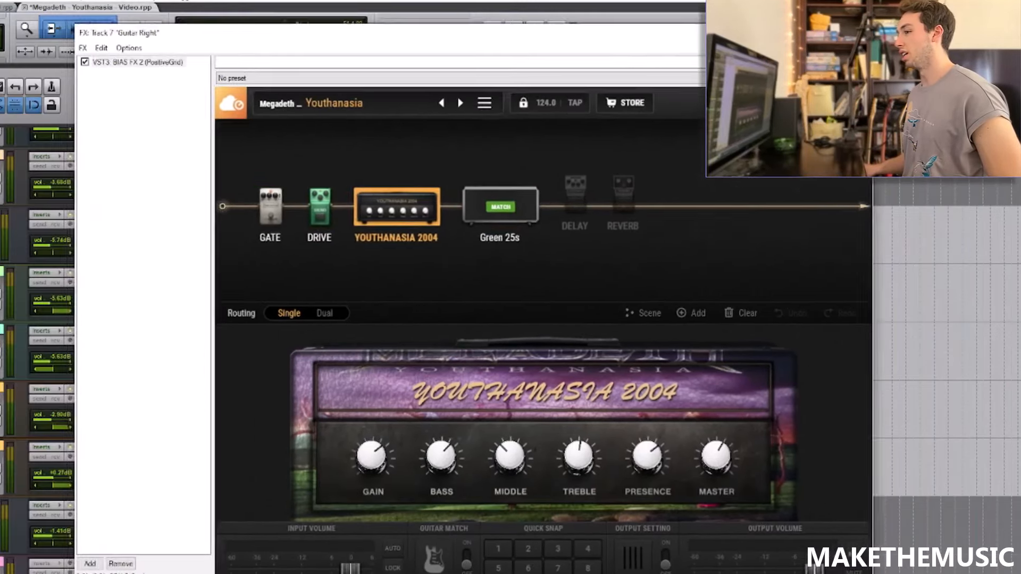
left_click_drag(293, 38, 334, 26)
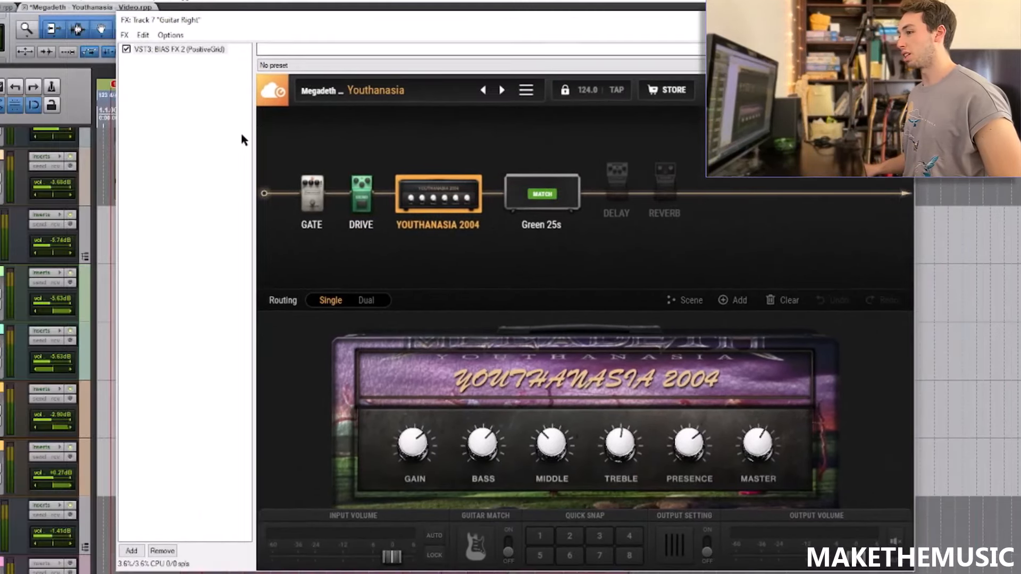
- Bypass the Rytham Guitars folder's effects and play the raw rhythm guitars from bars 15 and 7
left_click(70, 215)
left_click_drag(261, 26, 495, 49)
left_click(300, 249)
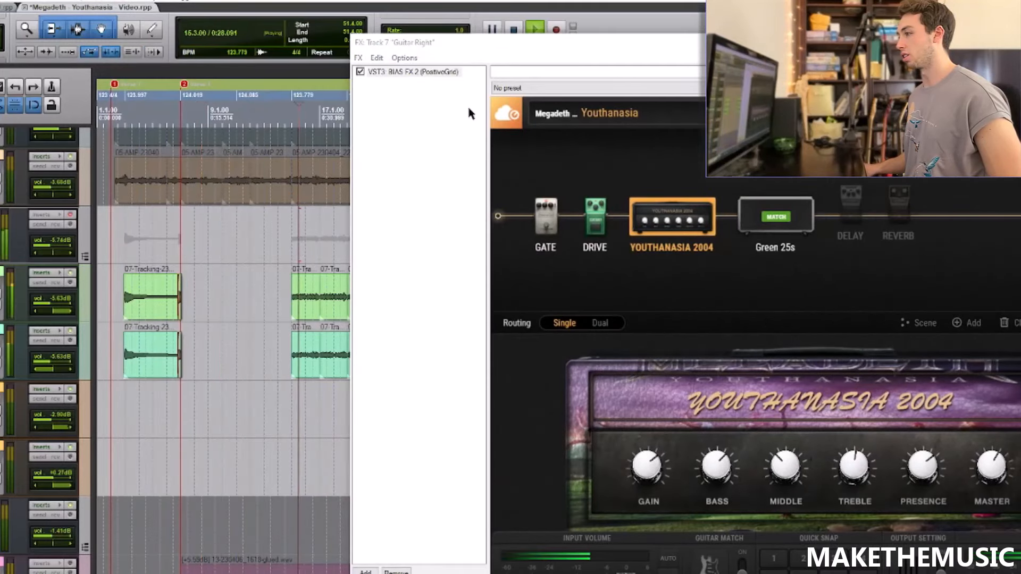
left_click_drag(562, 39, 308, 50)
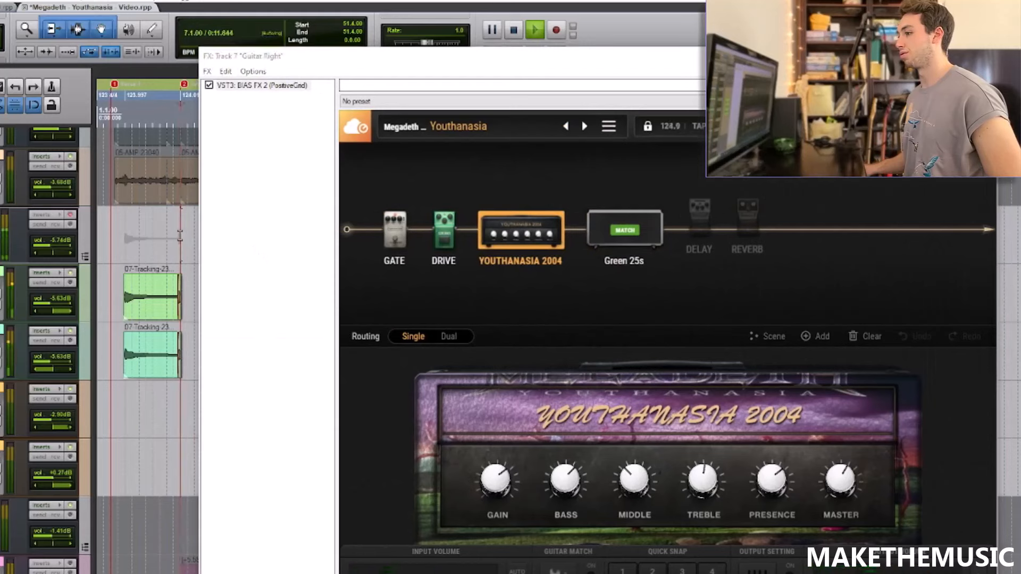
key("space")
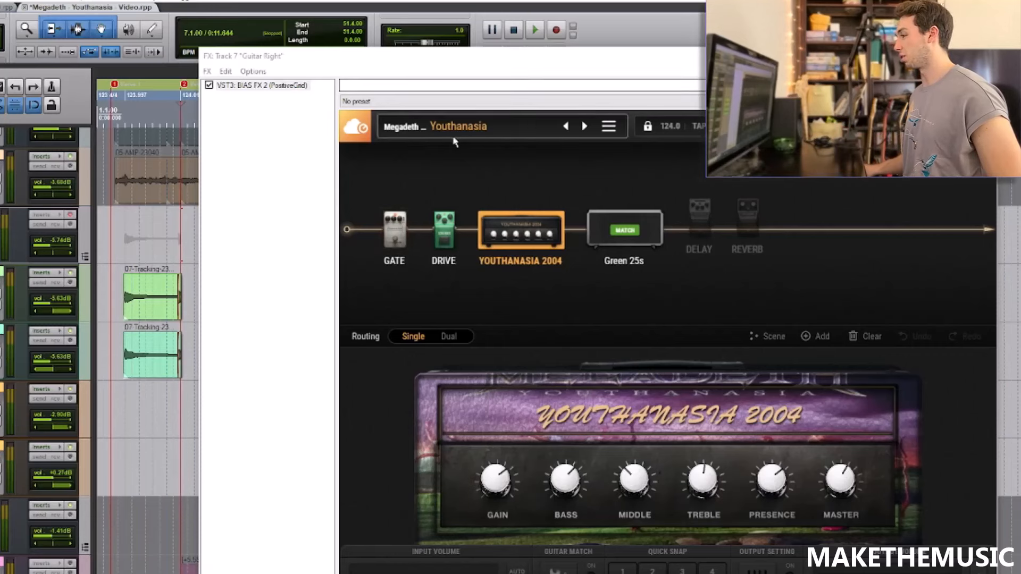
- Open the Rytham Guitars folder's effects chain, re-enable it and leave only Virtual Mix Rack active, with ReaEQ and Lustrous Plates bypassed
left_click(47, 216)
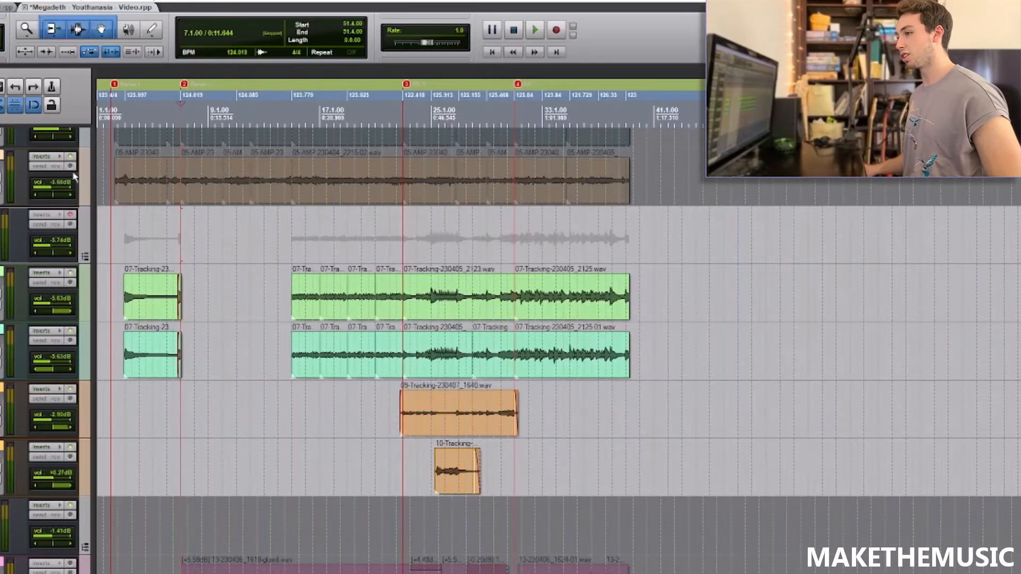
left_click(46, 216)
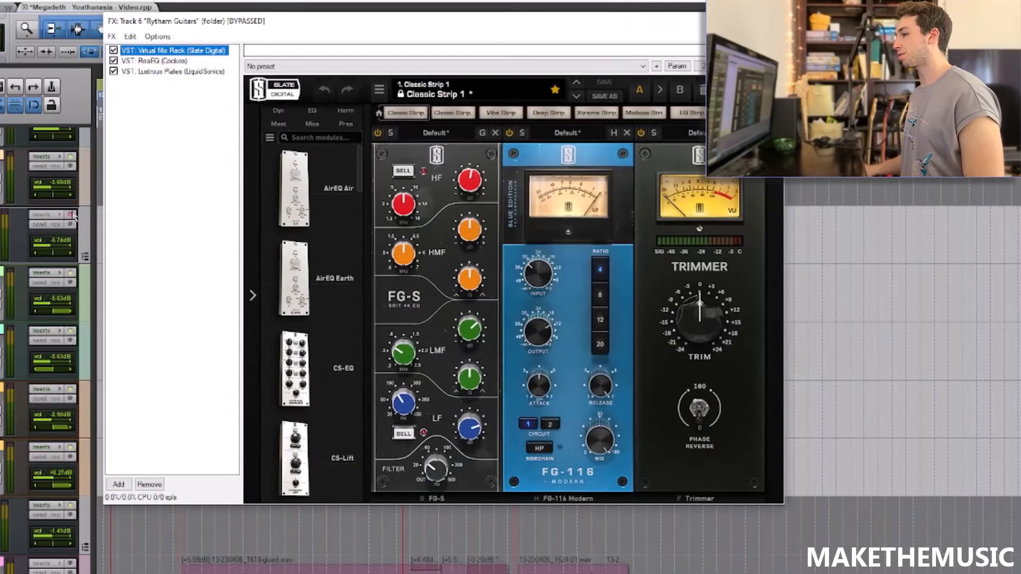
left_click(70, 215)
left_click(114, 65)
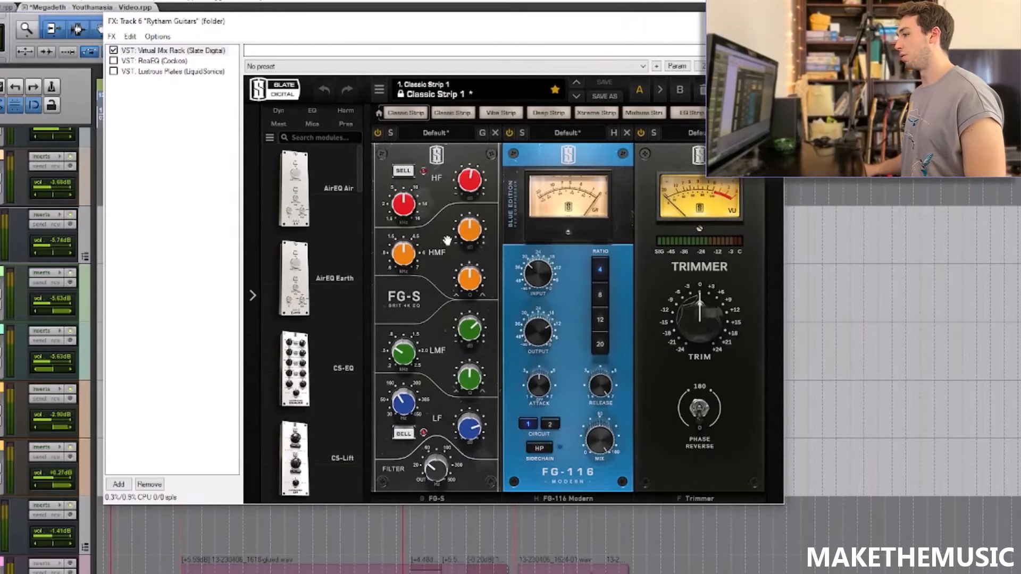
mouse_move(410, 412)
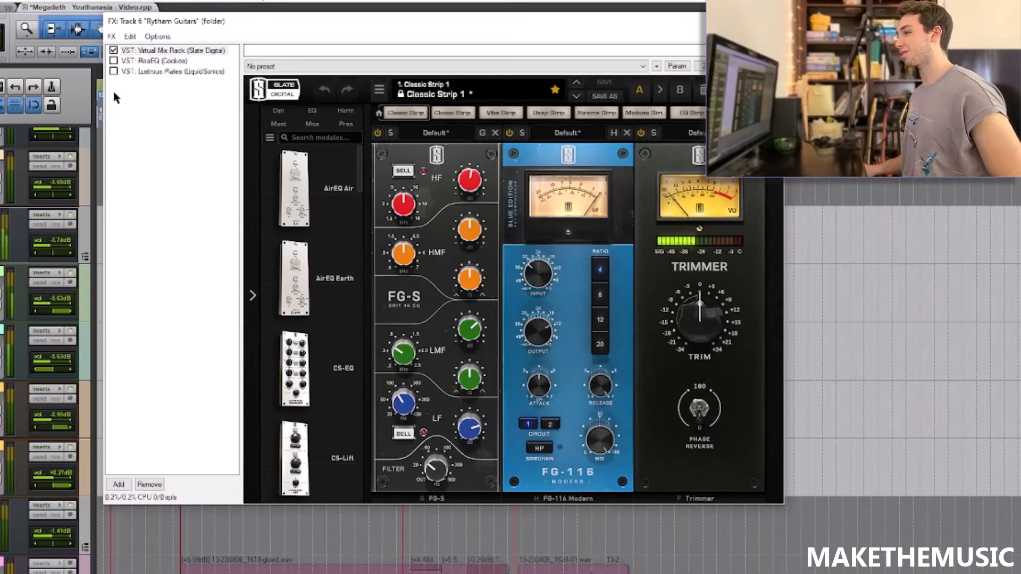
- Play the rhythm guitars from bar 31, bypassing and re-enabling Virtual Mix Rack during playback to compare
left_click_drag(468, 21, 520, 94)
left_click(525, 252)
key("space")
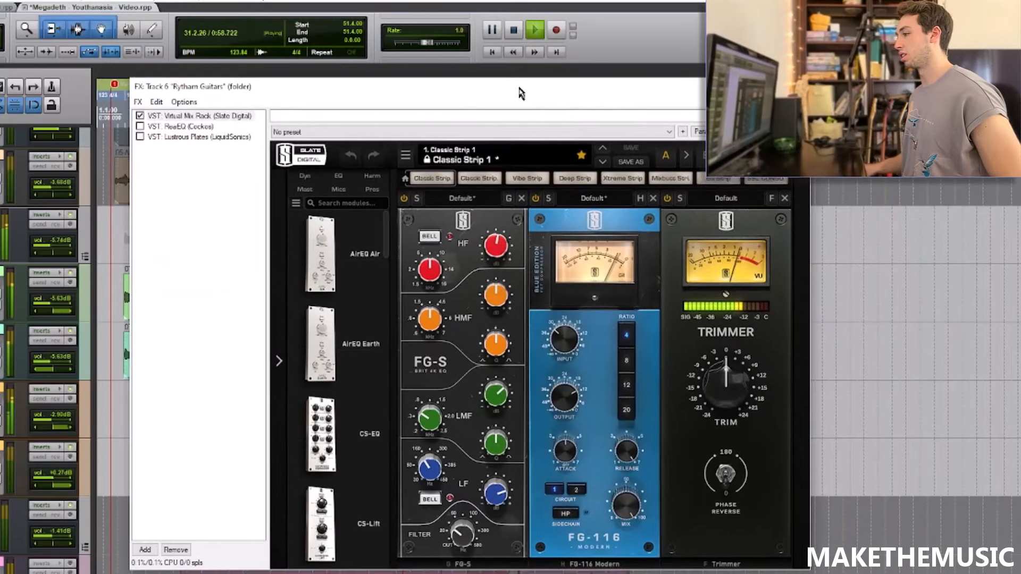
left_click(140, 105)
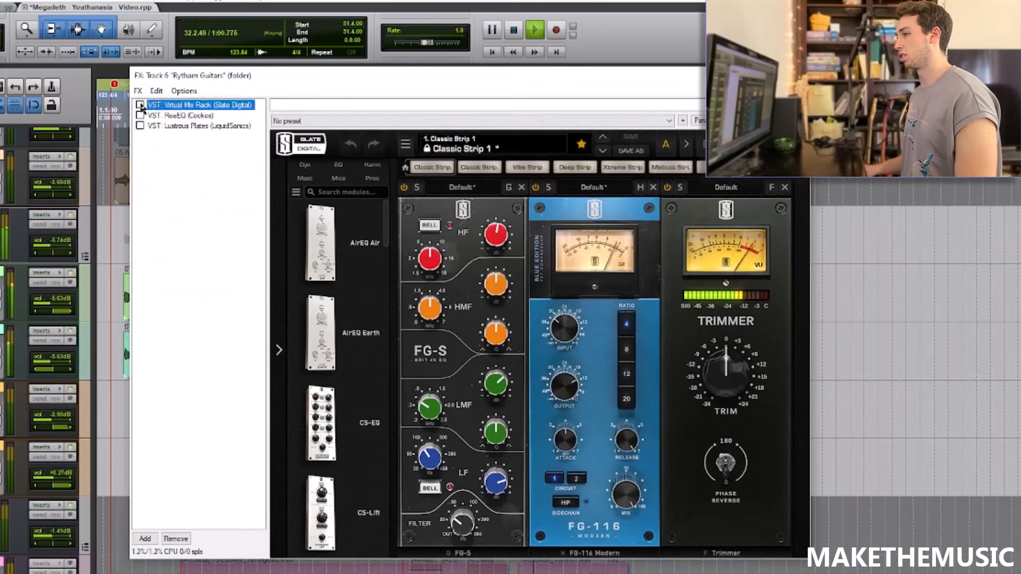
left_click(140, 106)
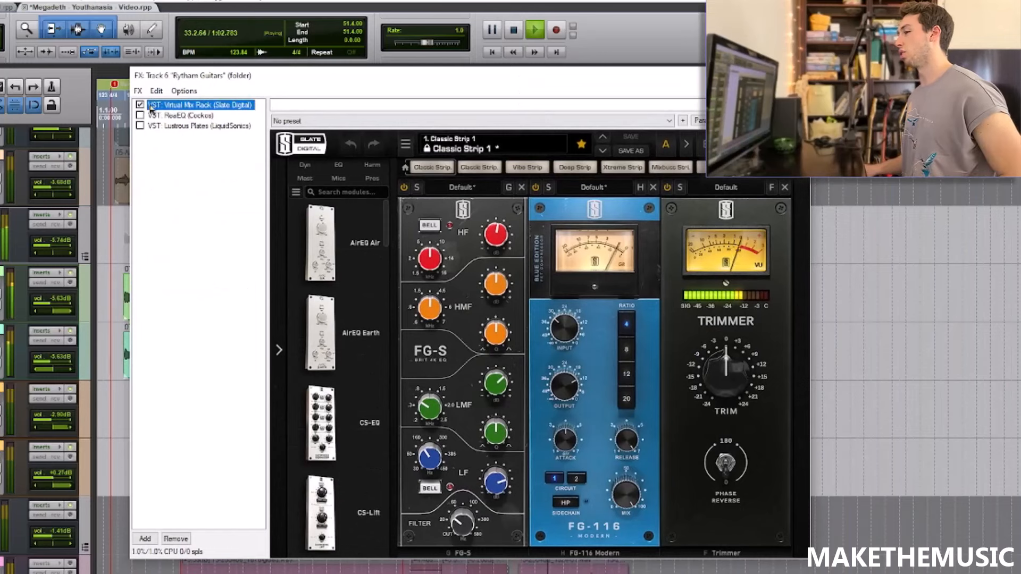
key("space")
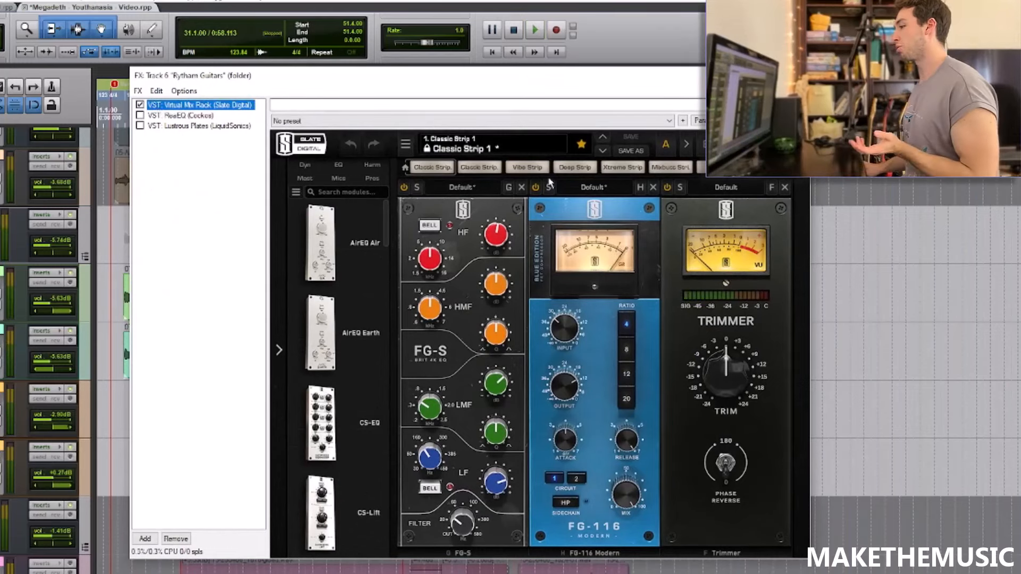
- Play the rhythm guitars from bar 31 to check the FG-116 compressor's gain reduction meter
left_click(565, 245)
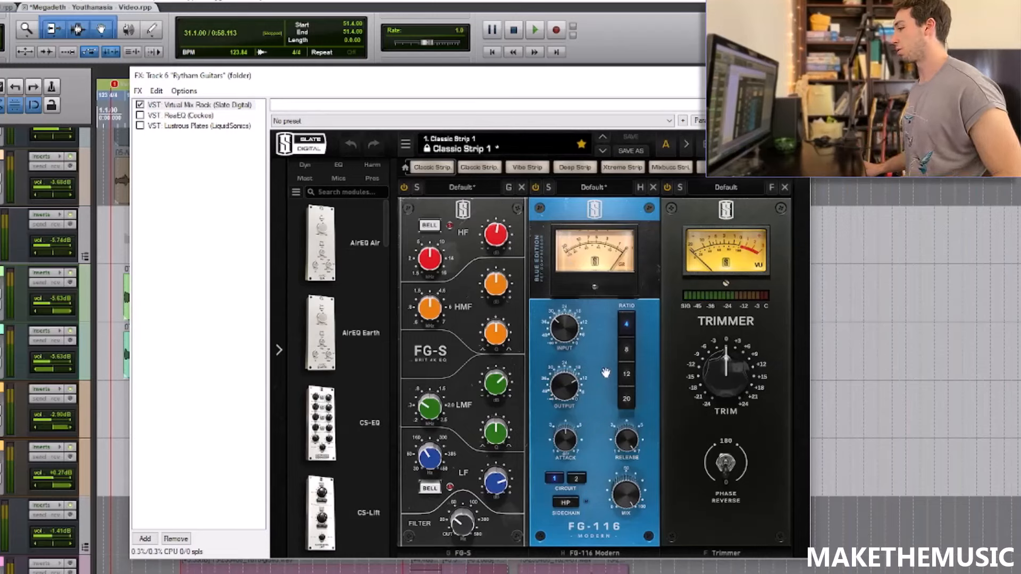
key("space")
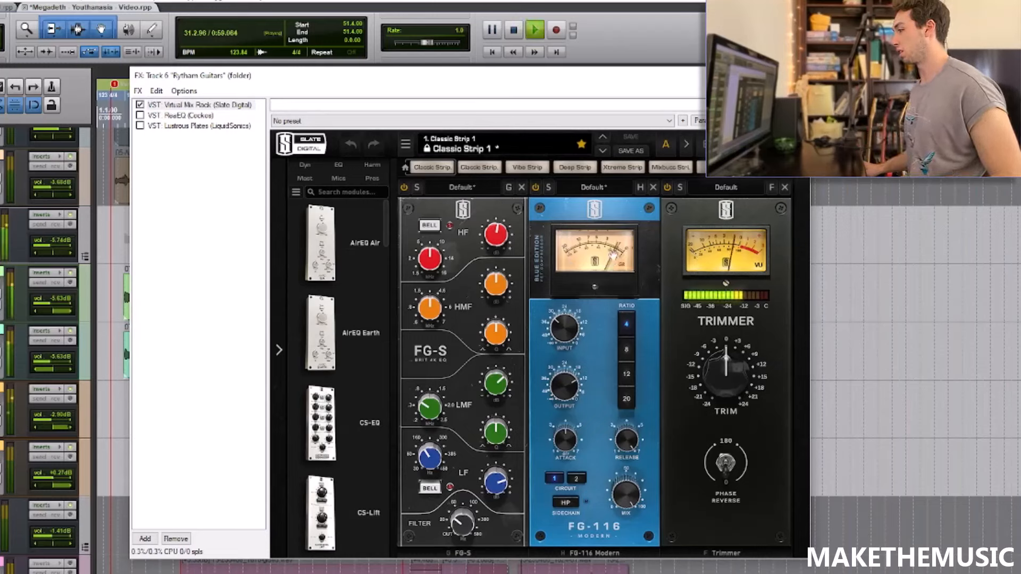
key("space")
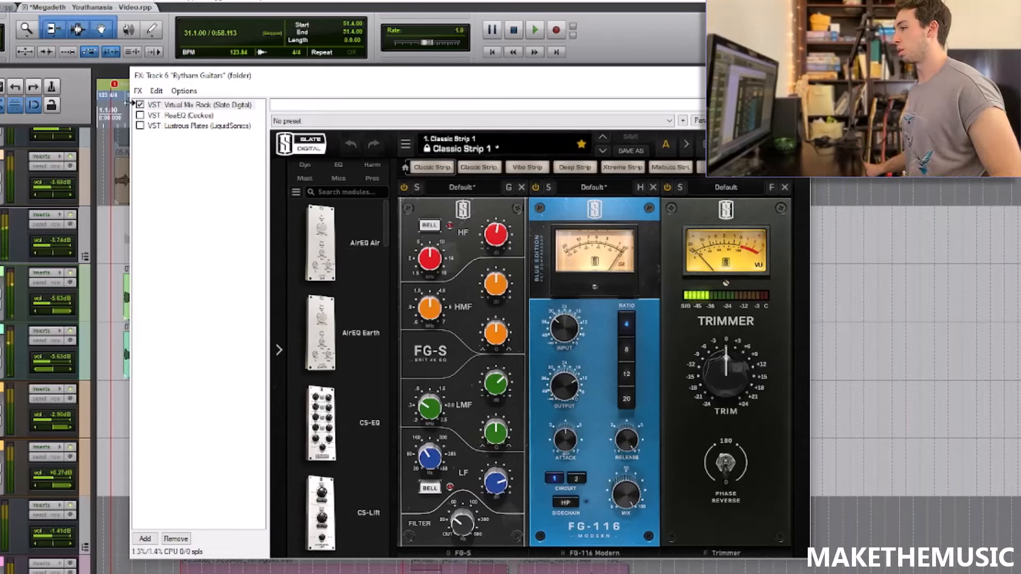
- Re-enable ReaEQ and Lustrous Plates in the Rytham Guitars chain and view each plugin's settings
left_click(141, 115)
left_click(178, 116)
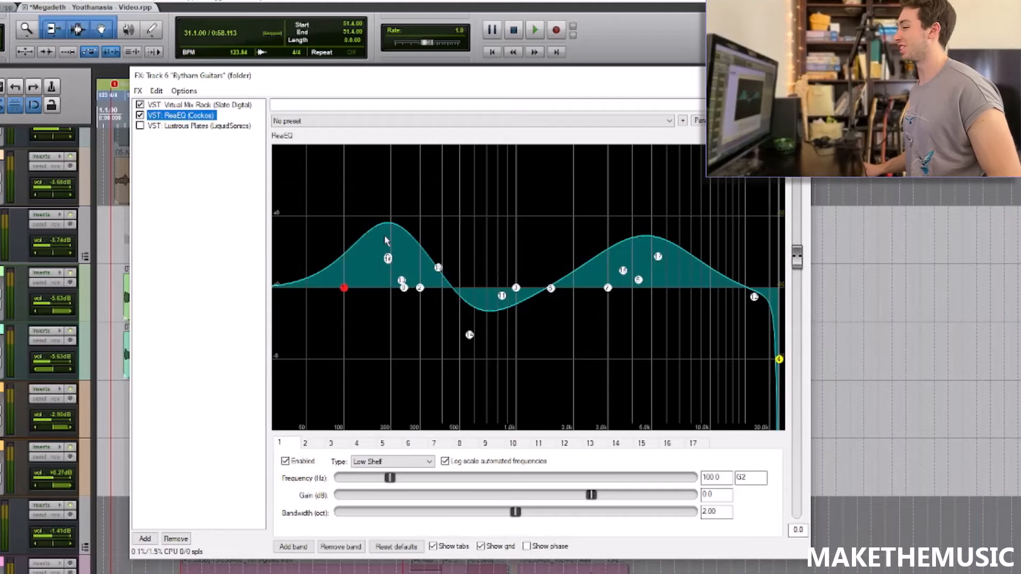
left_click(193, 126)
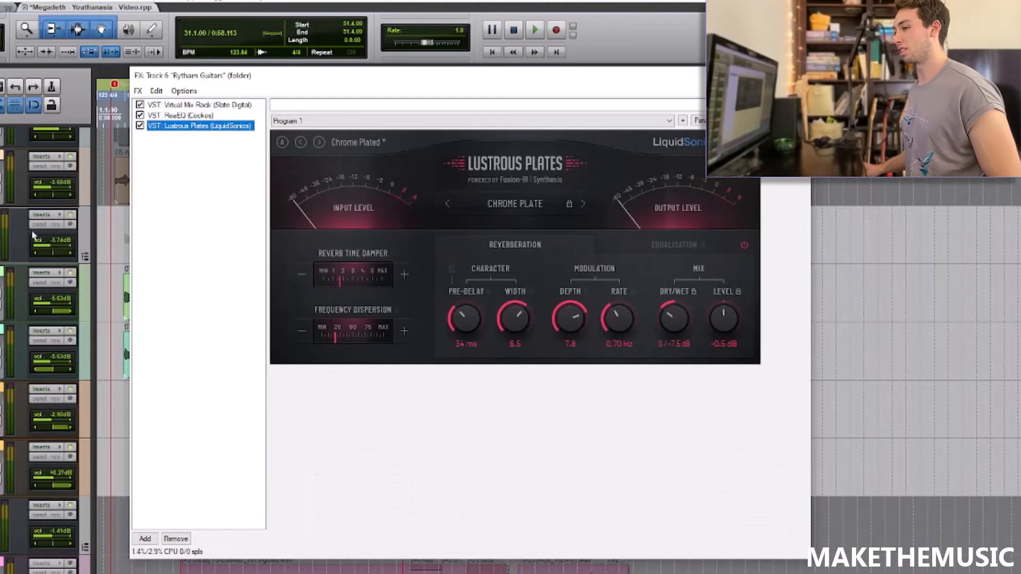
- Play from bar 31 with the complete rhythm guitar chain active, then close its effects window
key("space")
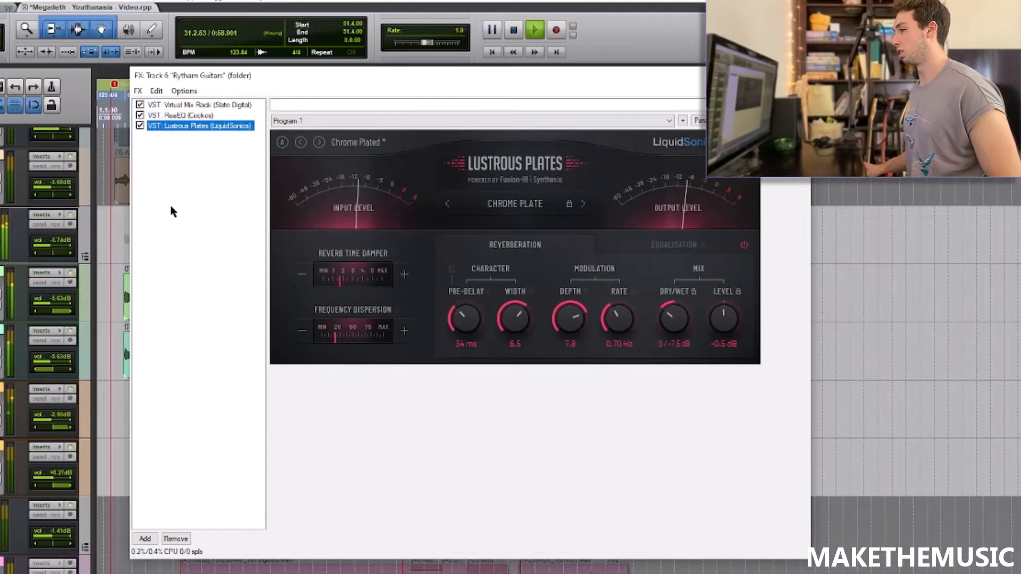
key("space")
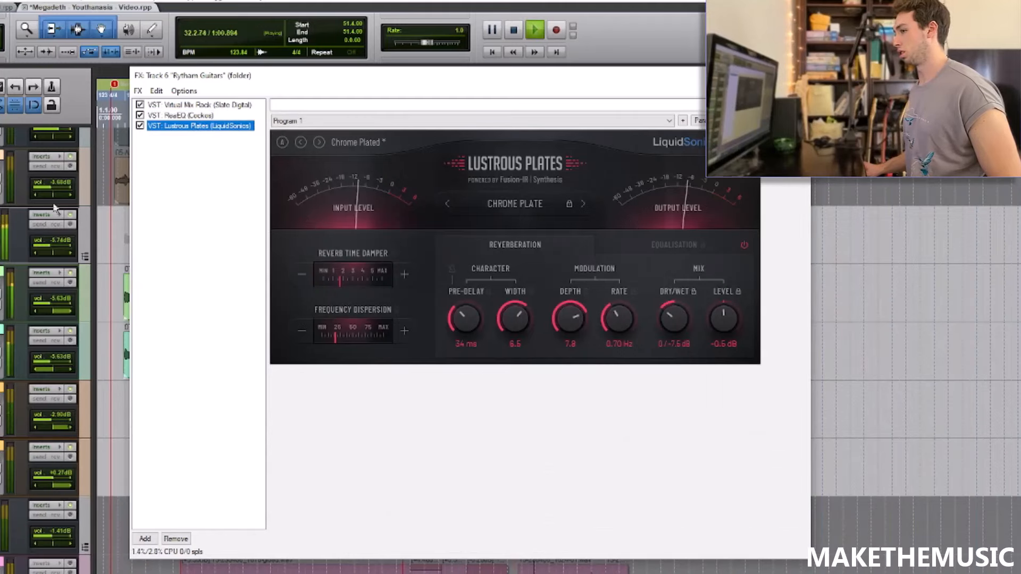
left_click(799, 75)
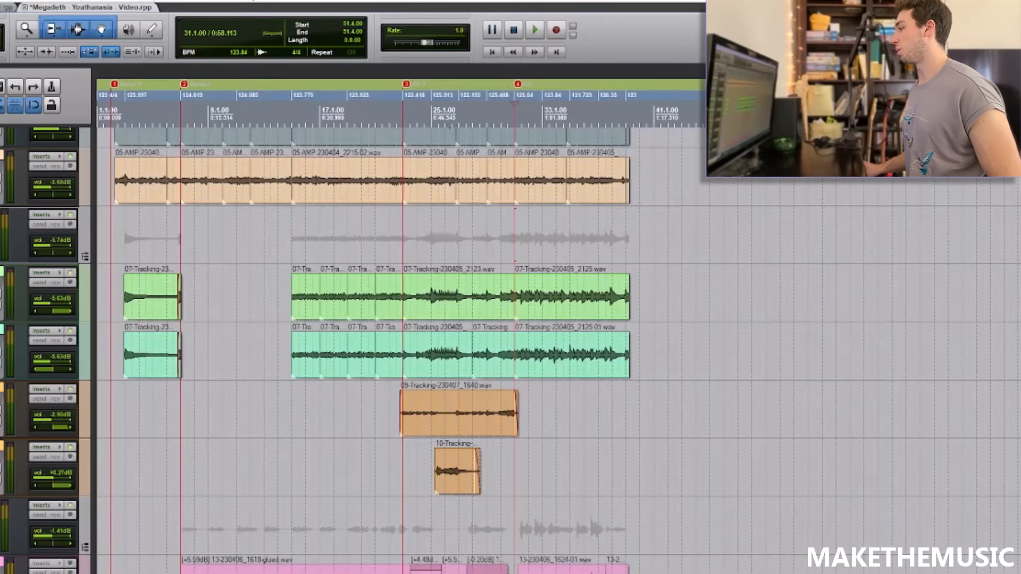
- Play the soloed Family Tree reference track from bar 31 and switch to the full mix during playback
scroll(399, 319, "up", 4)
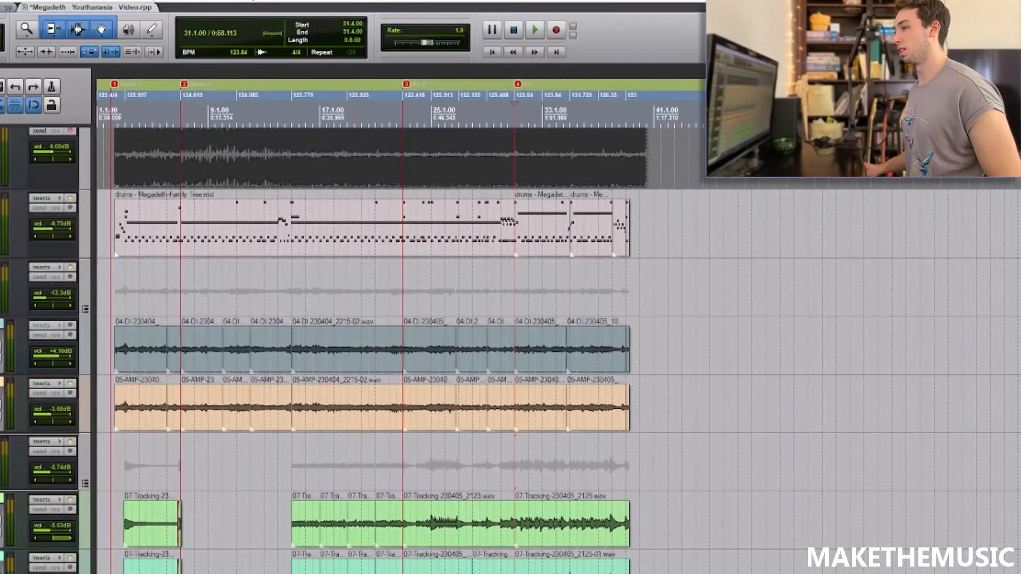
left_click(2, 139)
key("space")
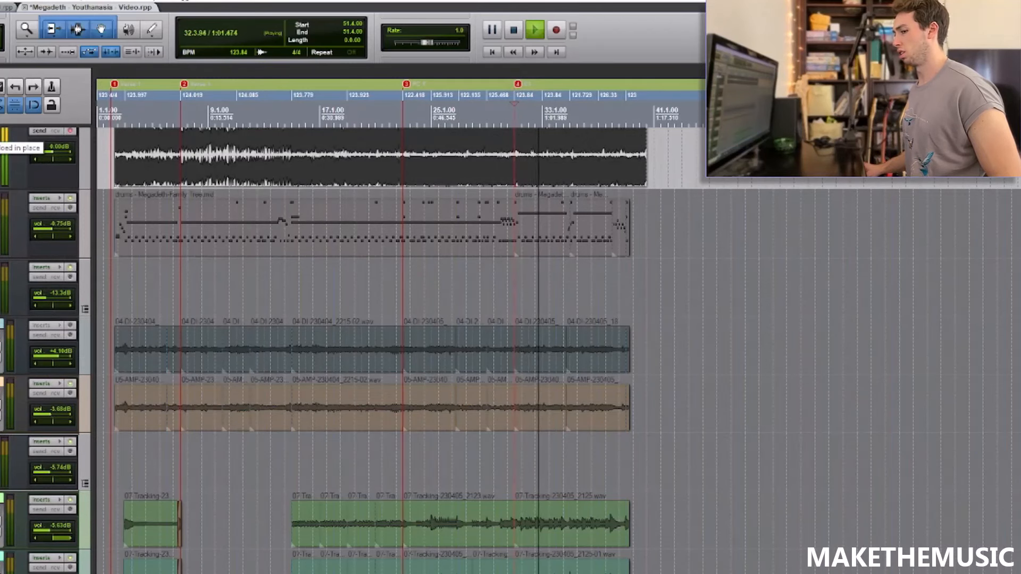
left_click(1, 136)
key("space")
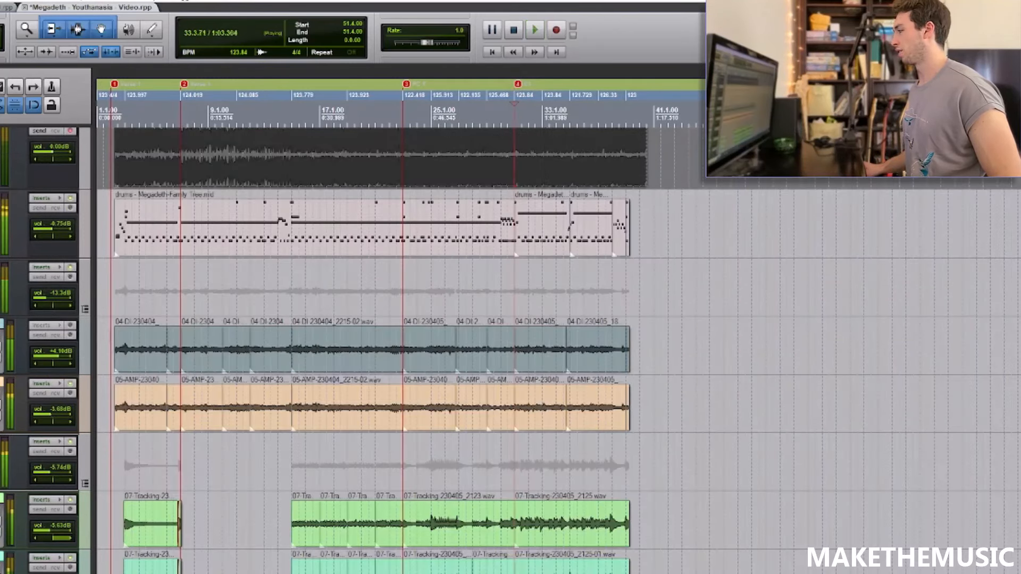
- Solo the two orange guitar tracks below the rhythm guitars and play them from bar 23
scroll(817, 345, "down", 6)
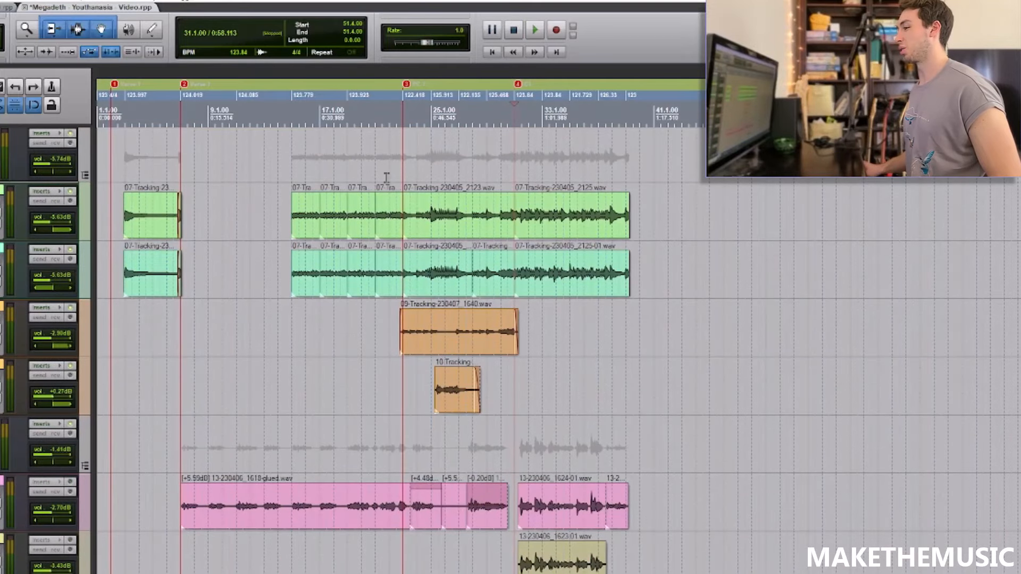
left_click(403, 171)
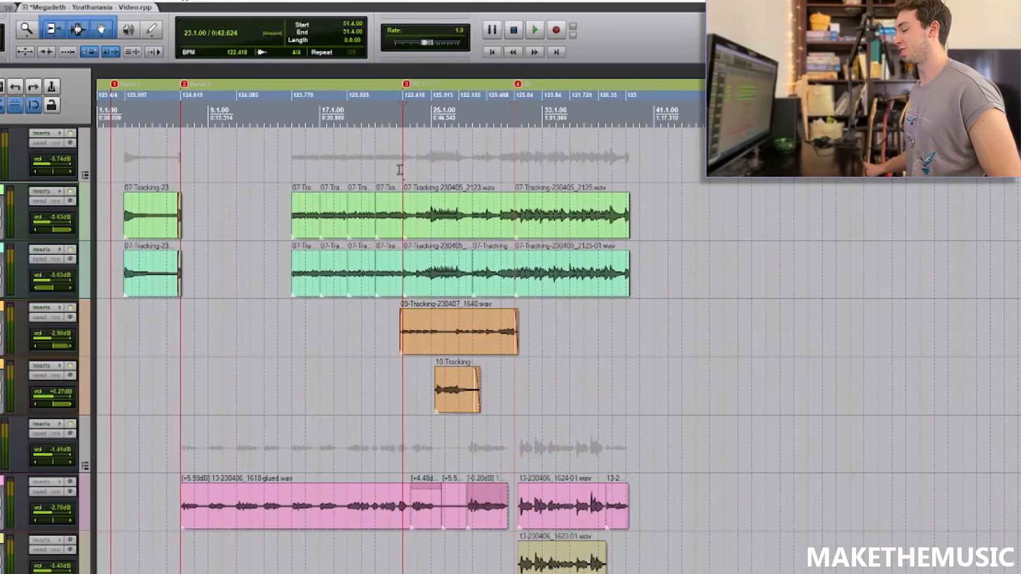
left_click(2, 330)
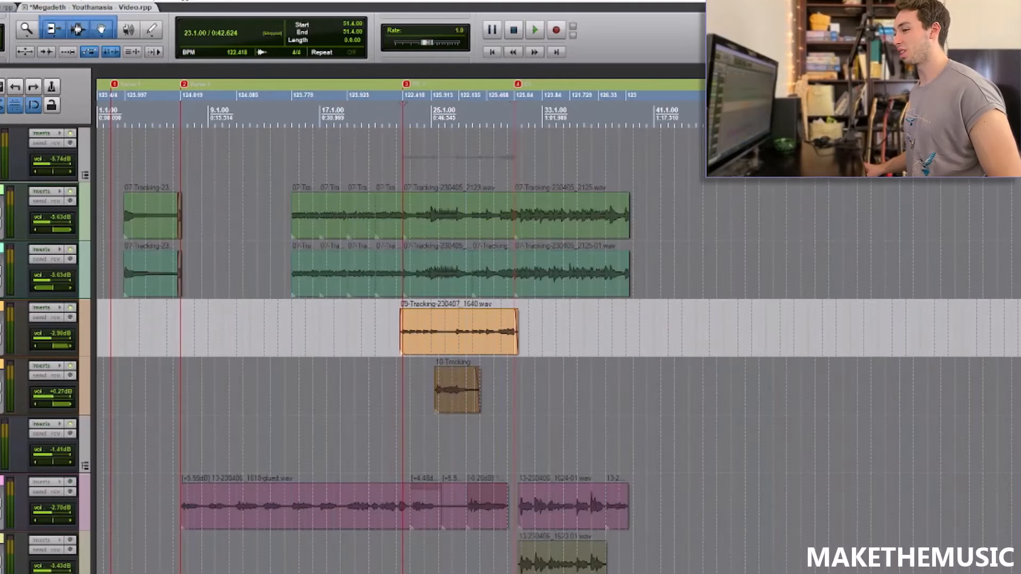
left_click(2, 387)
key("space")
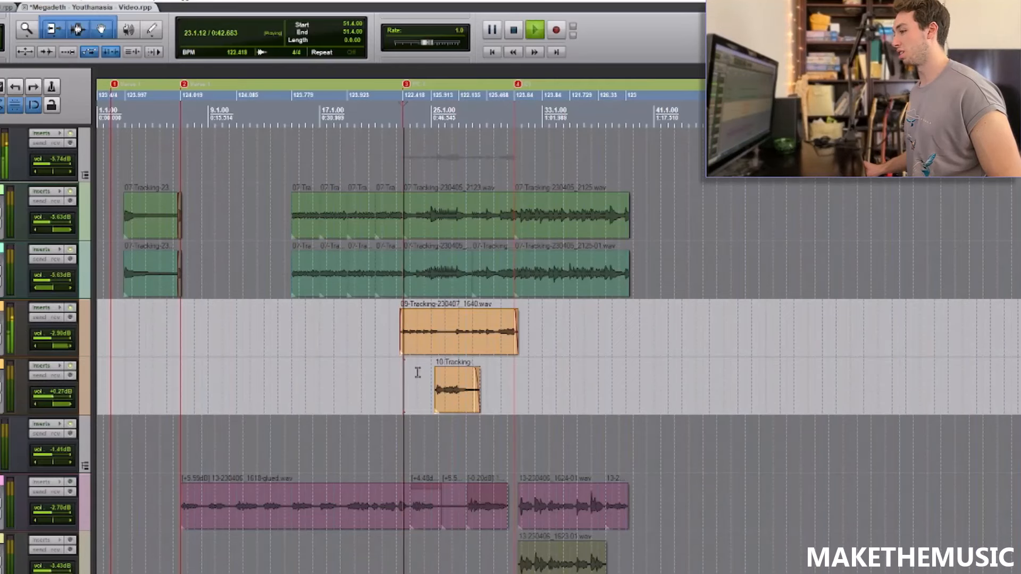
scroll(441, 346, "up", 4)
scroll(471, 341, "down", 4)
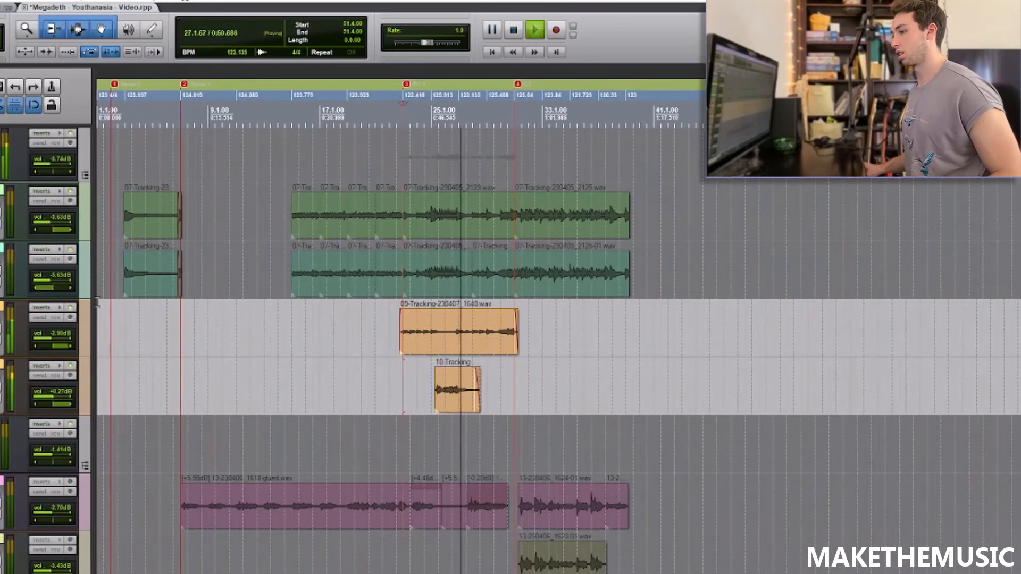
- Stop playback and unsolo the two orange guitar tracks
key("space")
left_click(1, 393)
left_click(1, 336)
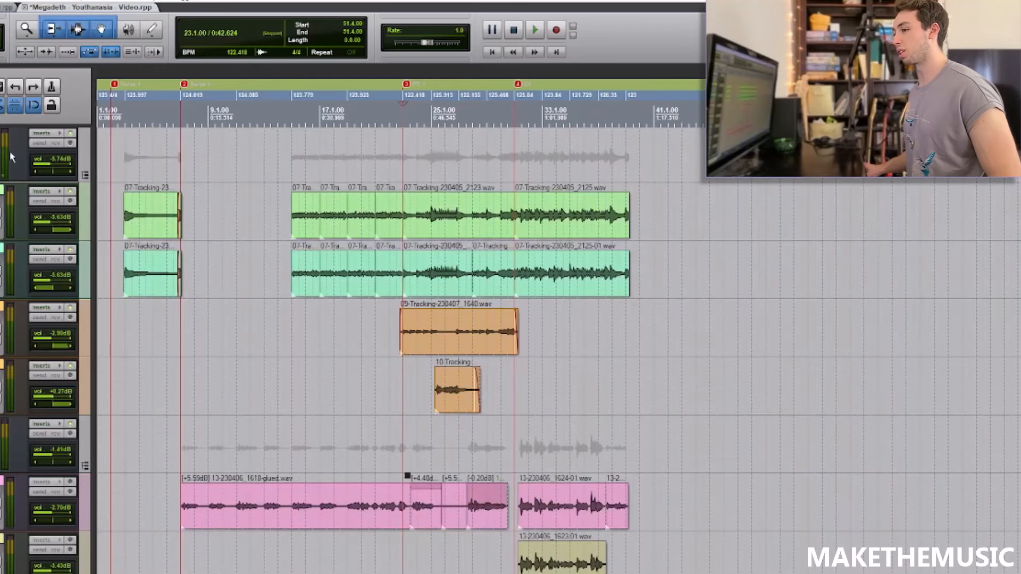
- Solo the Vocals folder, play it from bar 28 into the harmony section, and stop playback
scroll(174, 294, "down", 5)
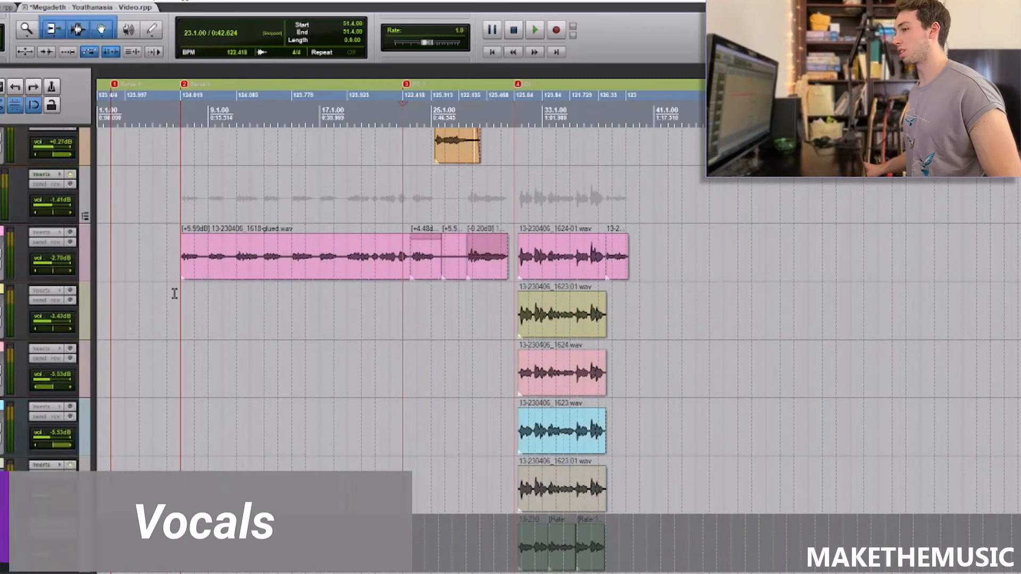
left_click(433, 215)
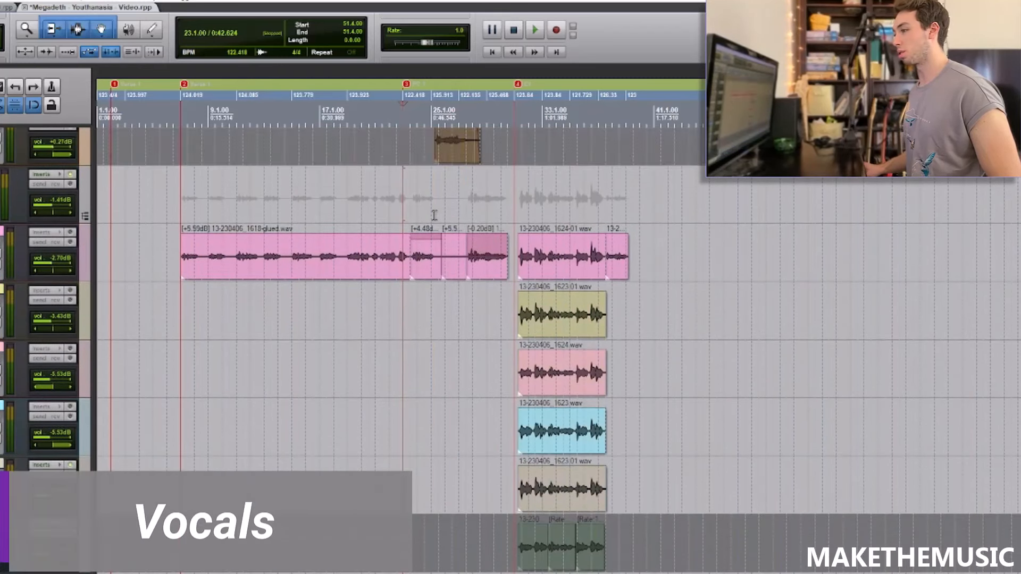
left_click(508, 207)
left_click(488, 207)
left_click(476, 208)
key("space")
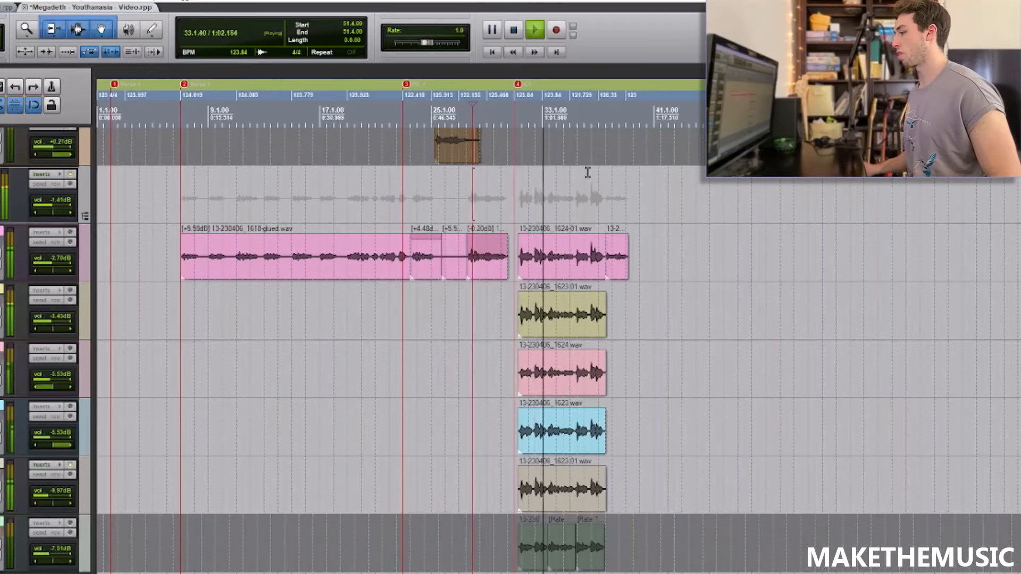
key("space")
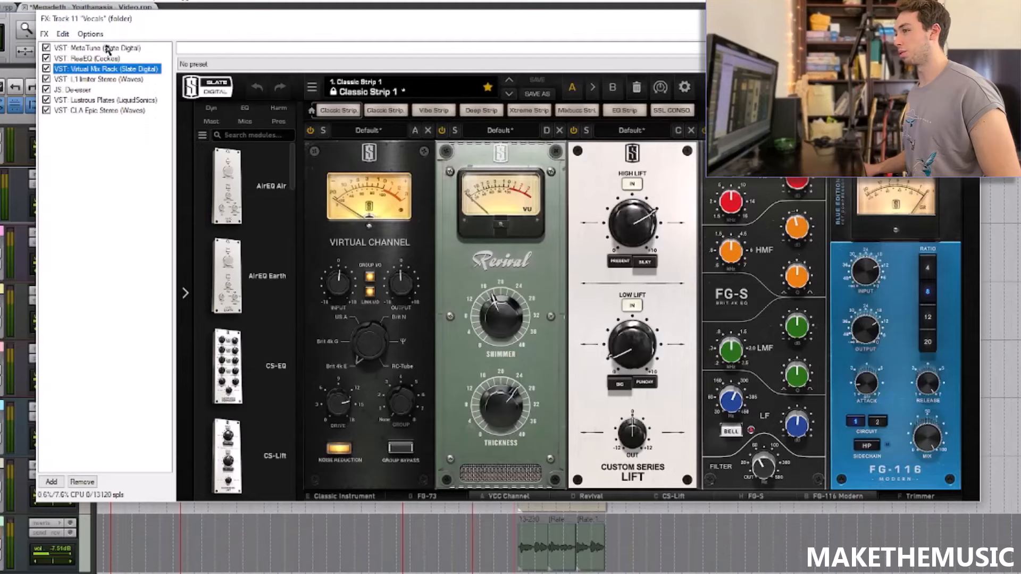
- View the MetaTune pitch correction and ReaEQ curve in the Vocals folder's effects chain
left_click(108, 49)
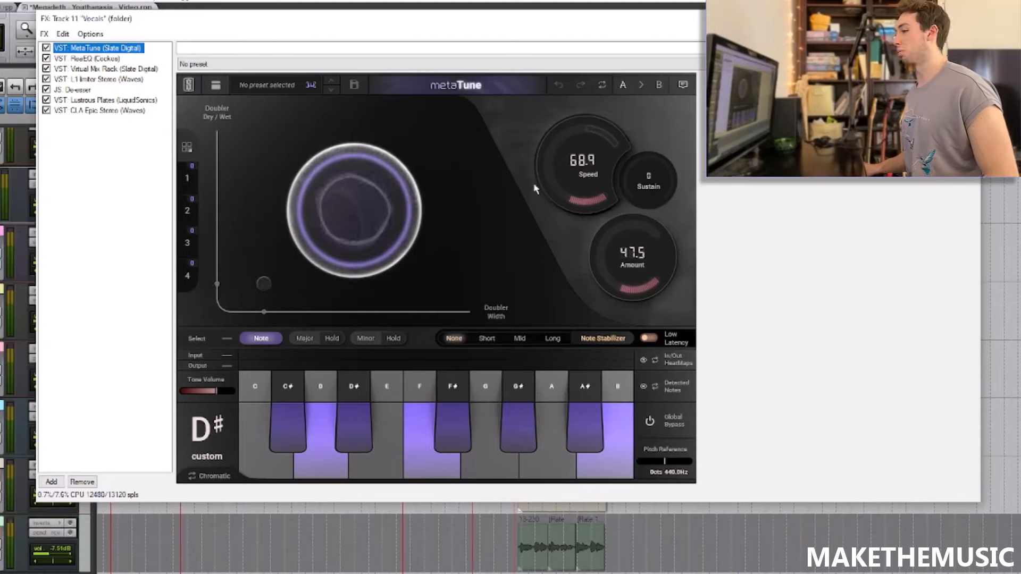
left_click(71, 60)
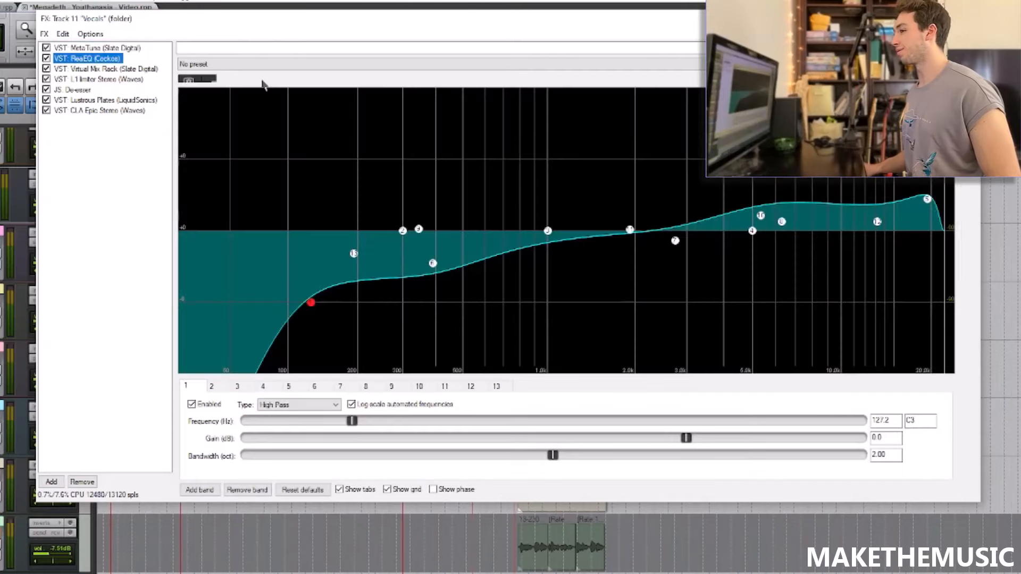
mouse_move(440, 264)
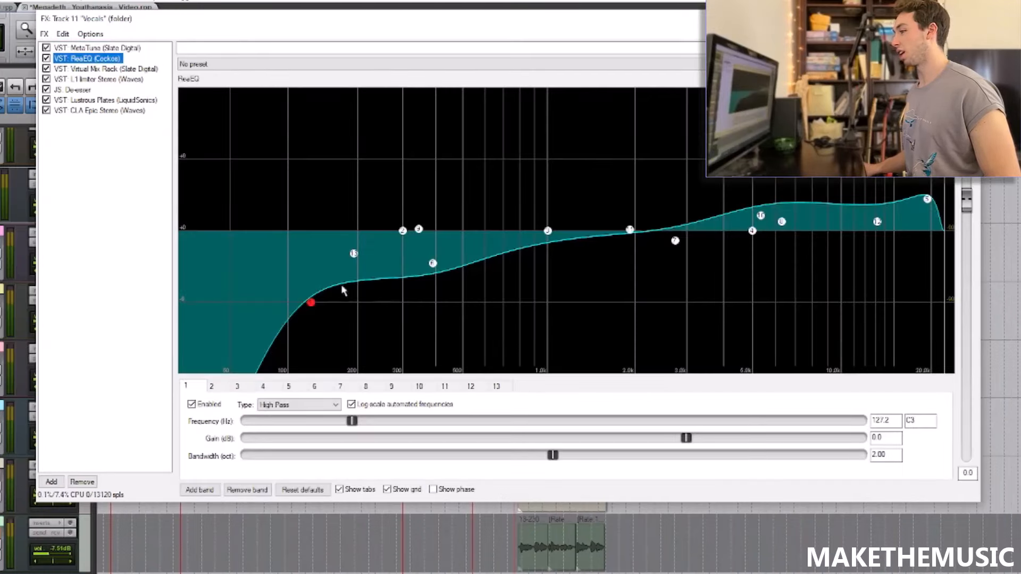
- View the Virtual Mix Rack modules on the Vocals folder, from the microphone and FG-73 preamp through to the FG-116 compressor
left_click(100, 70)
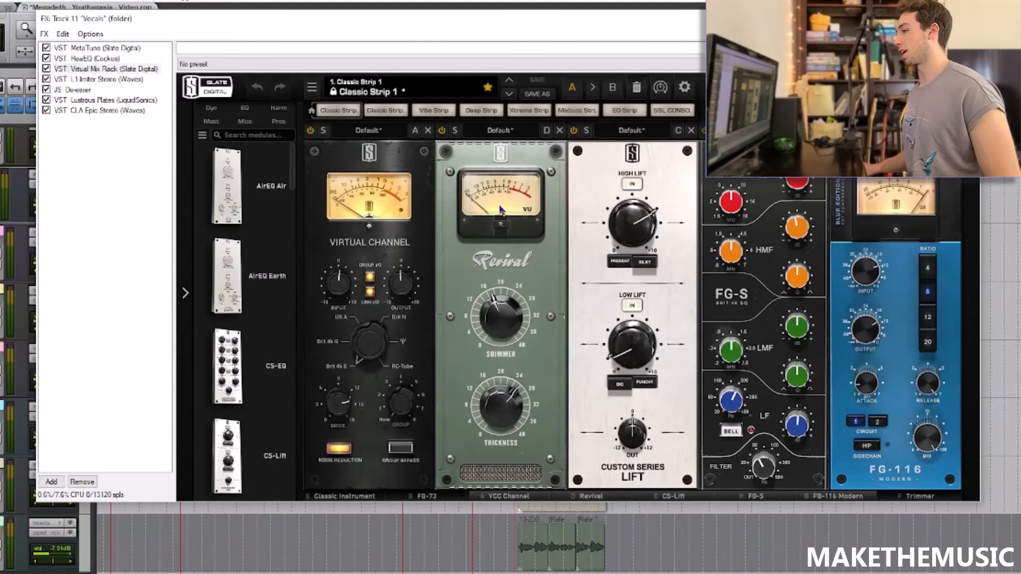
left_click(365, 498)
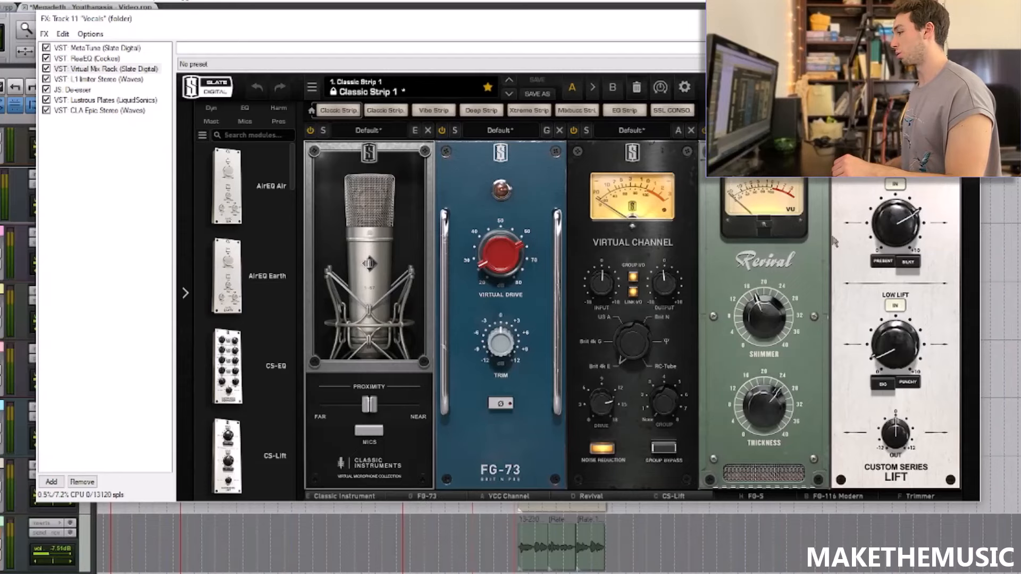
left_click(731, 497)
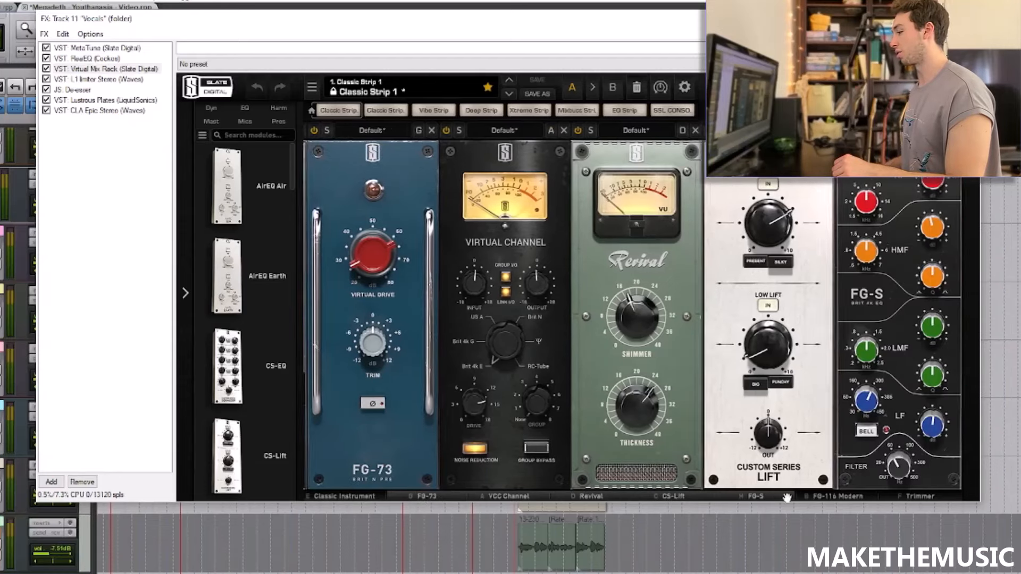
left_click(817, 496)
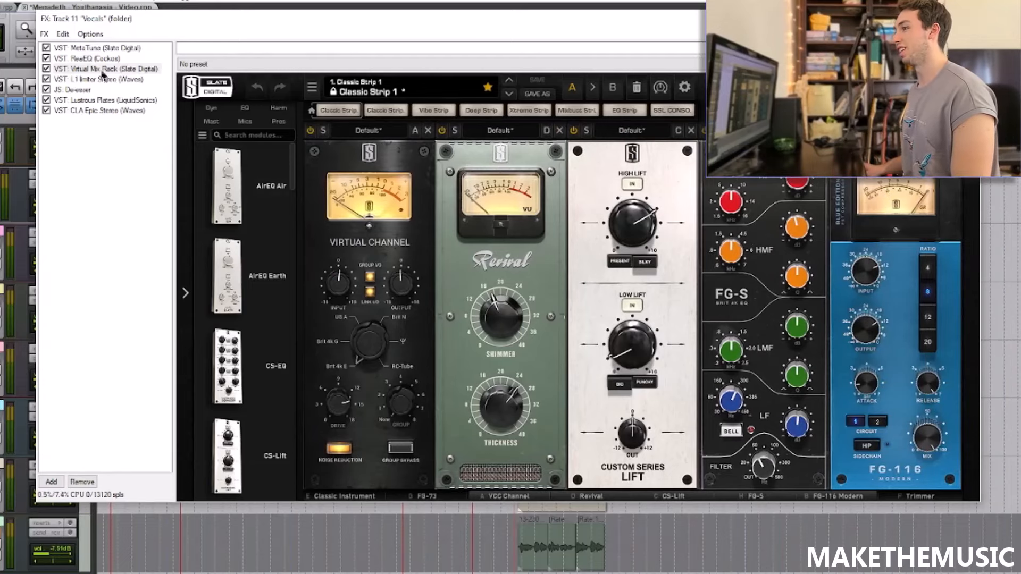
- View the L1 limiter during vocal playback, followed by the De-esser, Lustrous Plates and CLA Epic settings
left_click(97, 79)
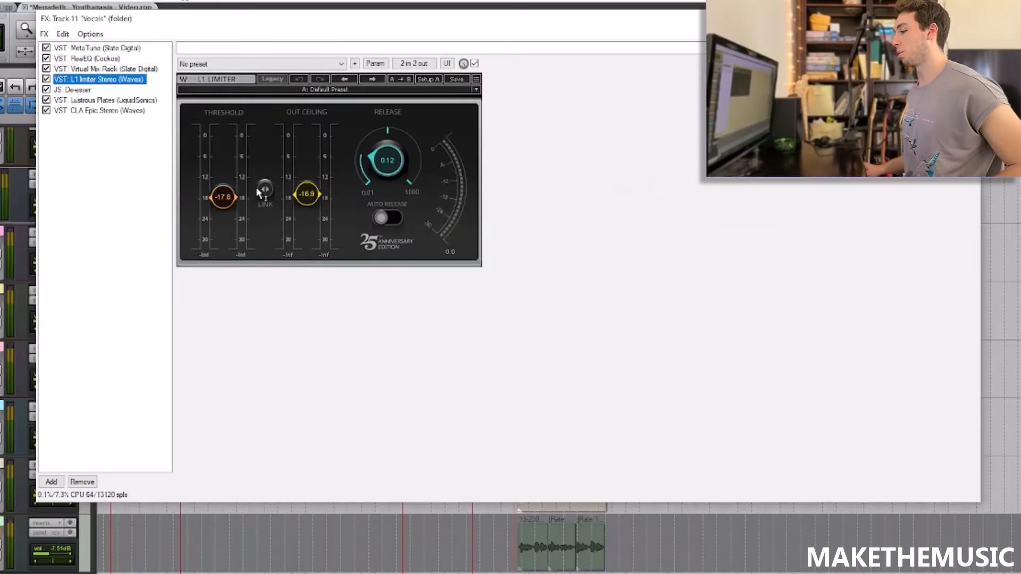
key("space")
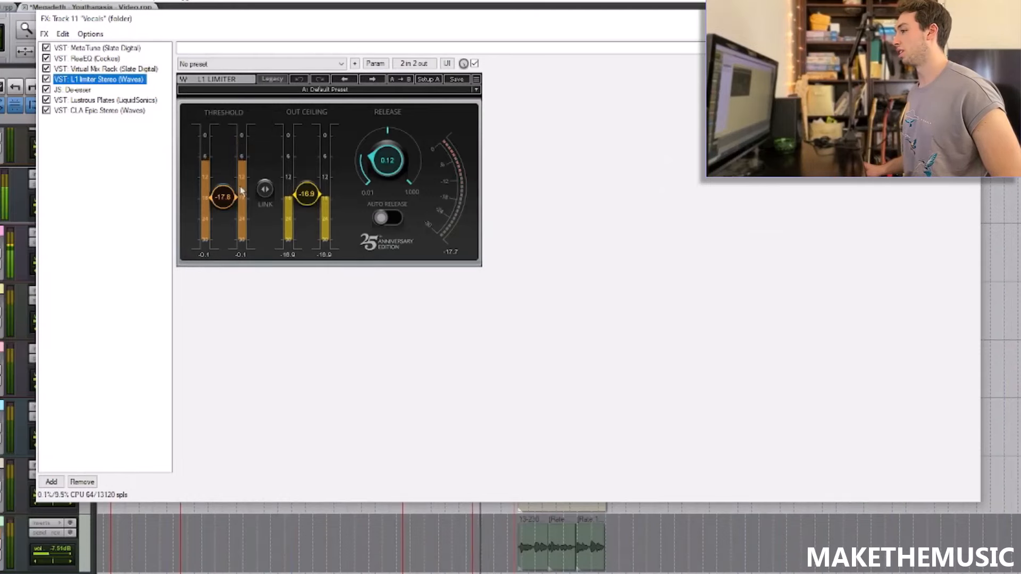
left_click(73, 89)
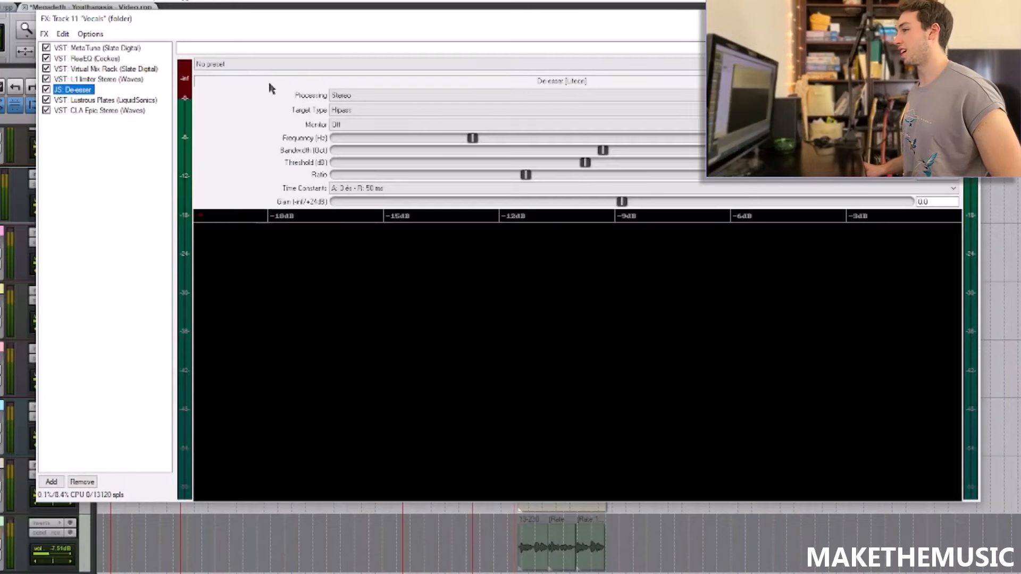
left_click(103, 101)
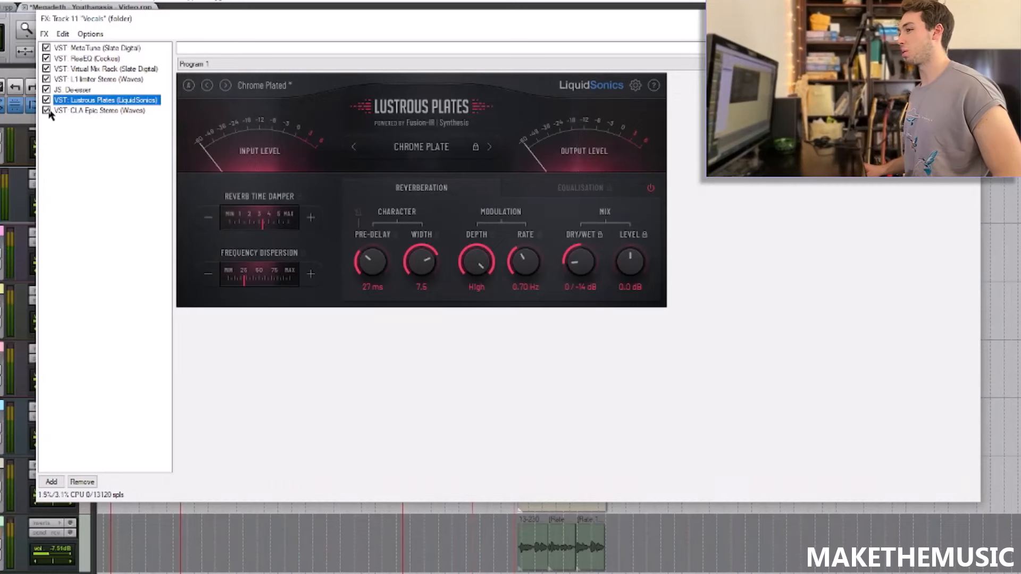
left_click(83, 111)
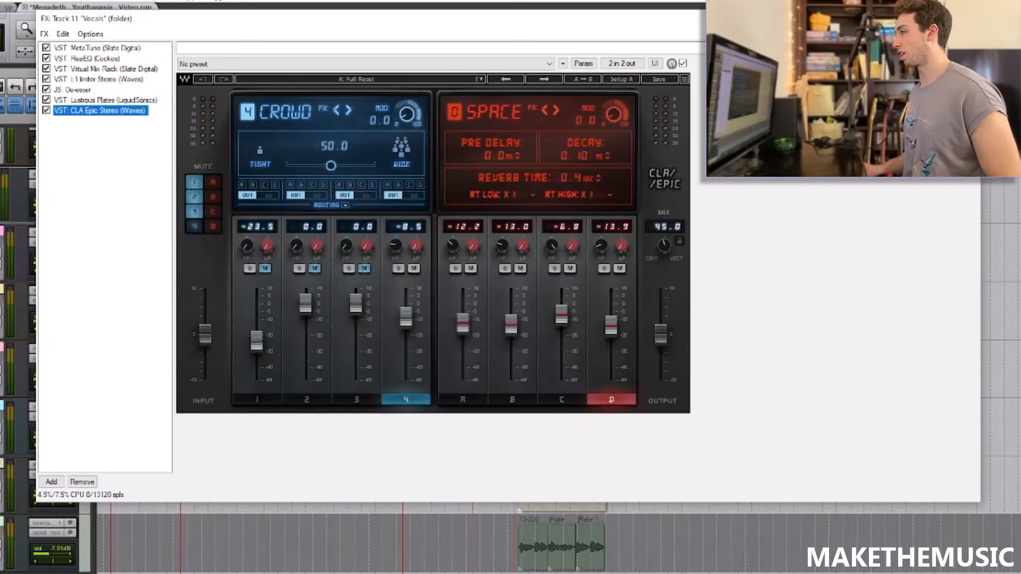
- Re-enable the bypassed Vocals plugins during playback to compare the sound, then close the effects window and stop playback
left_click_drag(154, 19, 236, 14)
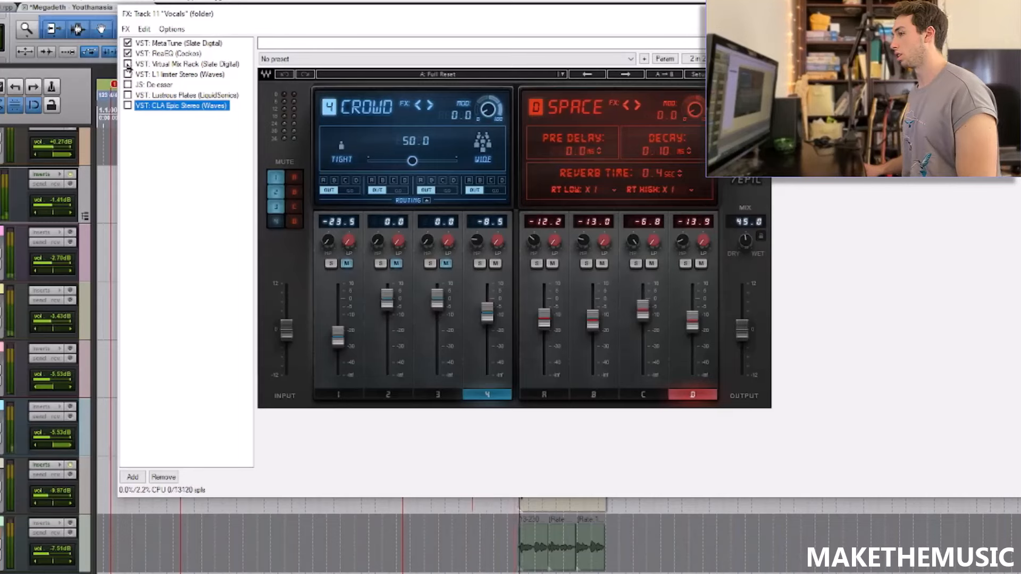
left_click(128, 64)
left_click(128, 84)
left_click(128, 95)
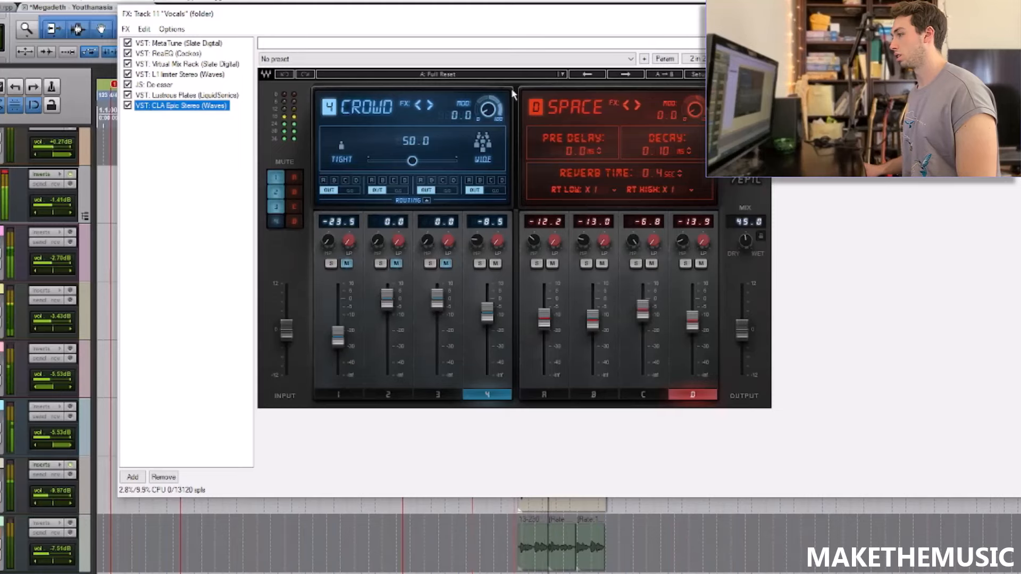
left_click(1010, 14)
key("space")
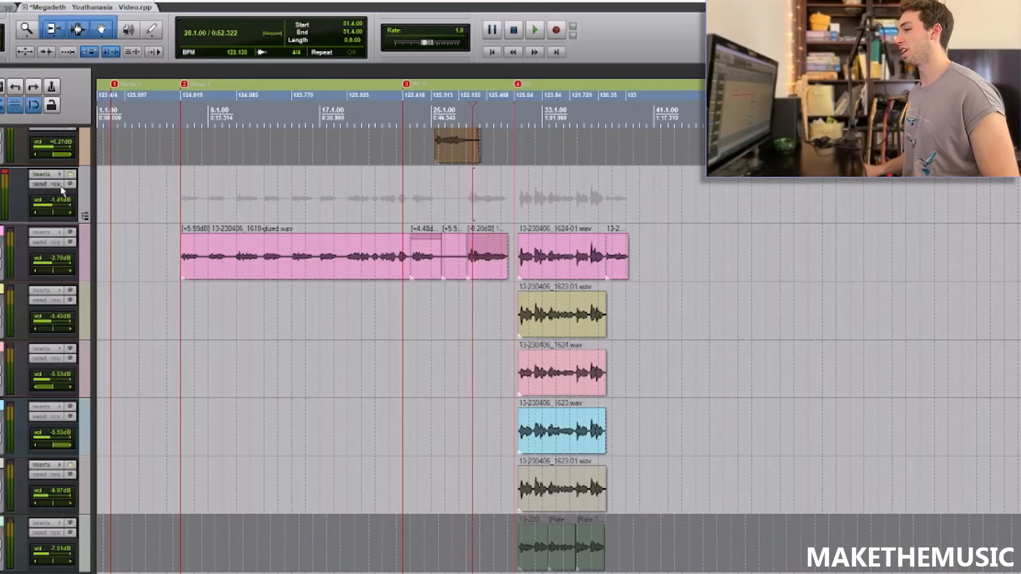
- Unsolo the vocals and play the full mix from bar 30, with the Family Tree reference track in view
scroll(546, 198, "down", 2)
scroll(467, 171, "up", 3)
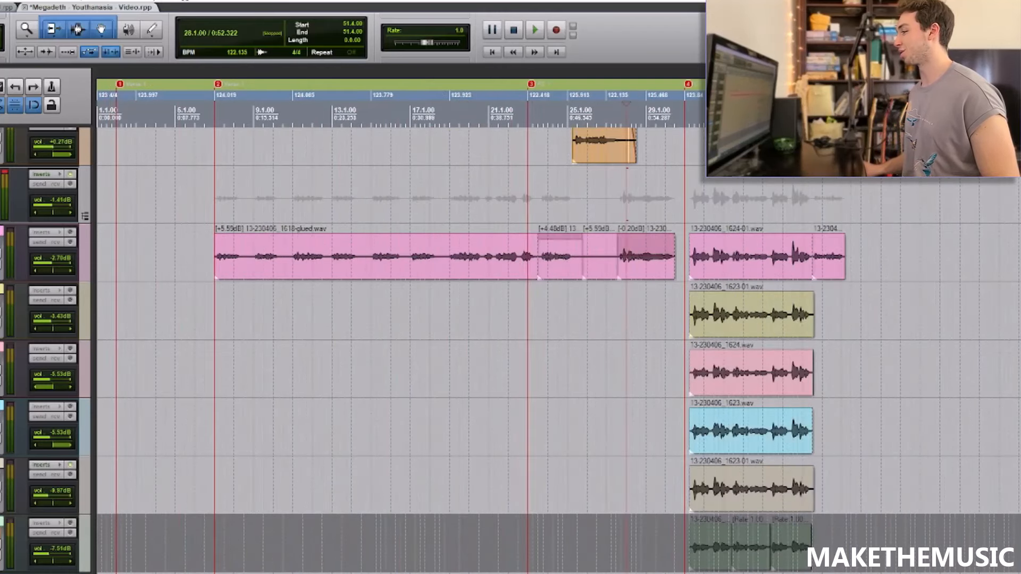
scroll(547, 319, "up", 11)
scroll(546, 319, "down", 10)
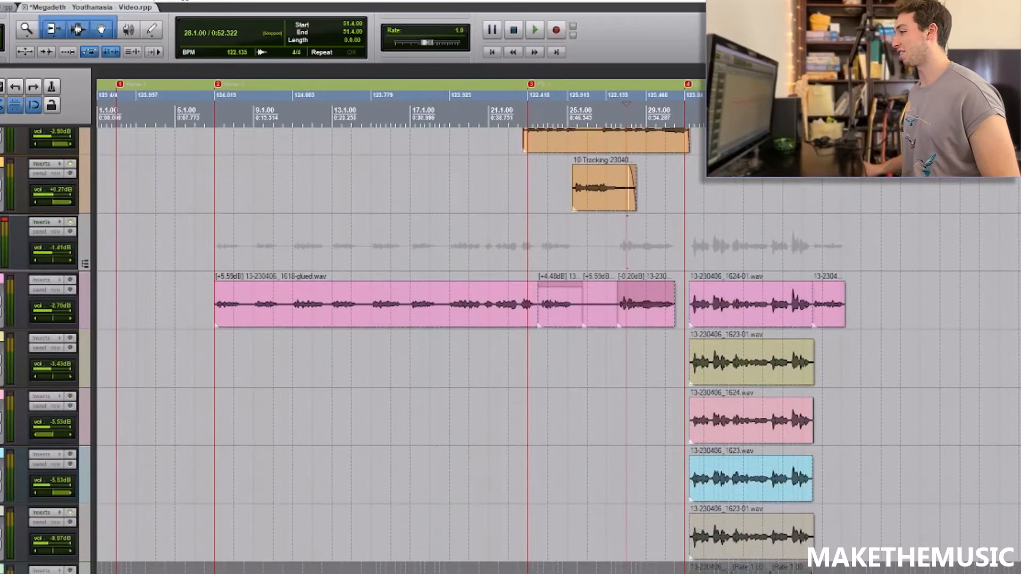
left_click(665, 216)
scroll(661, 212, "down", 2)
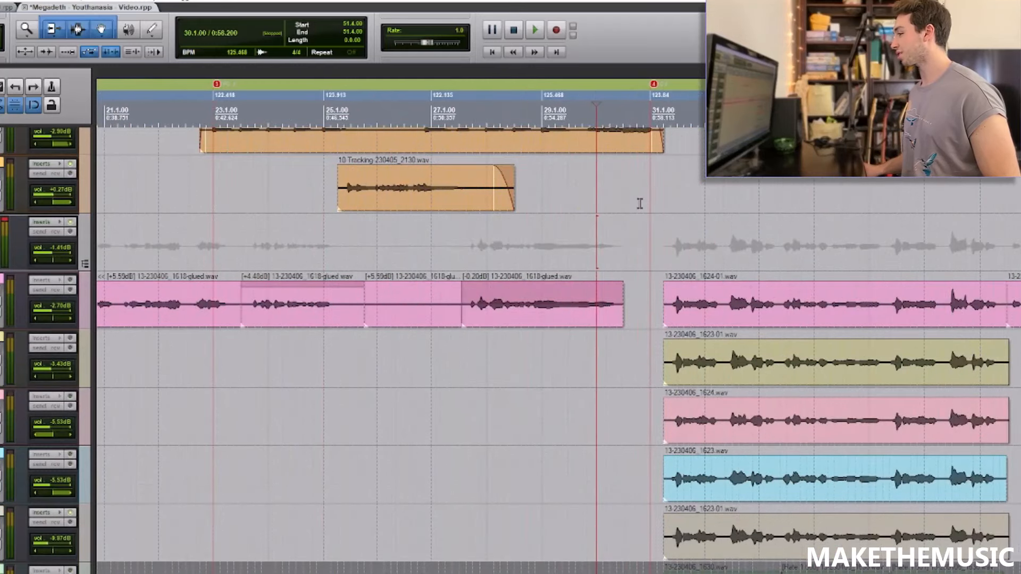
scroll(639, 204, "up", 2)
scroll(402, 168, "up", 10)
key("space")
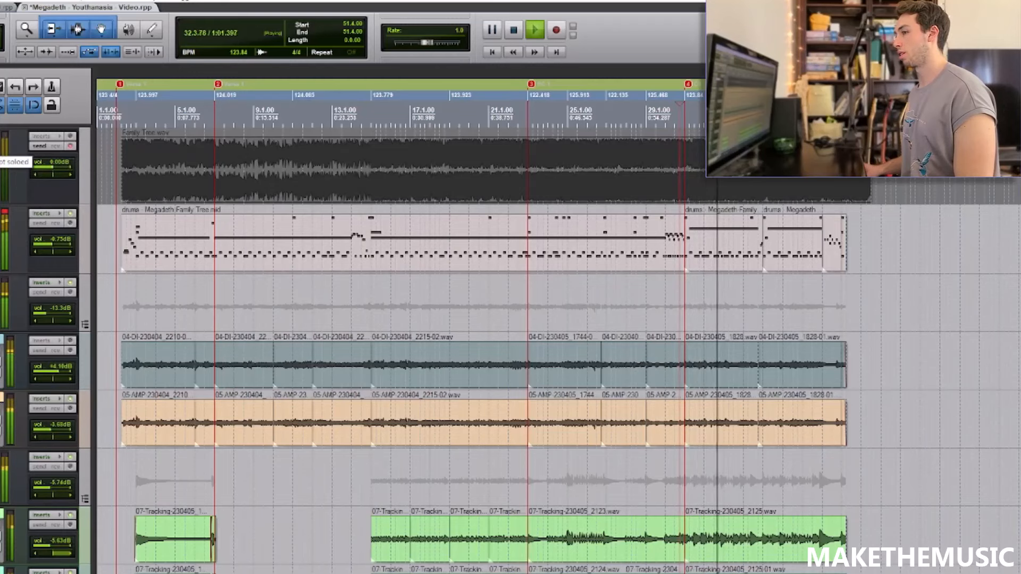
- Compare the mix with the Family Tree reference by toggling the reference's solo during playback, then stop playback
left_click(1, 147)
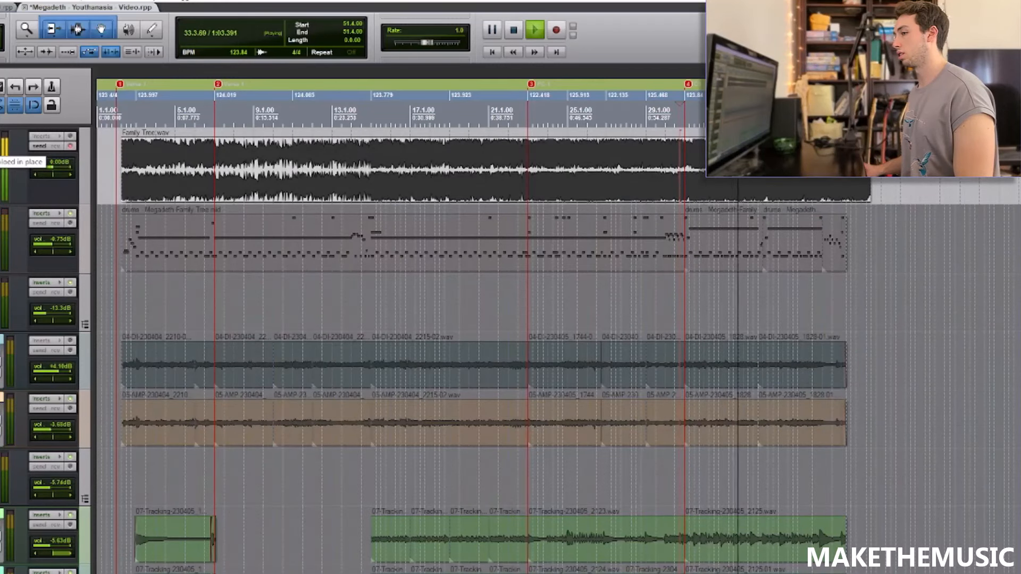
left_click(1, 147)
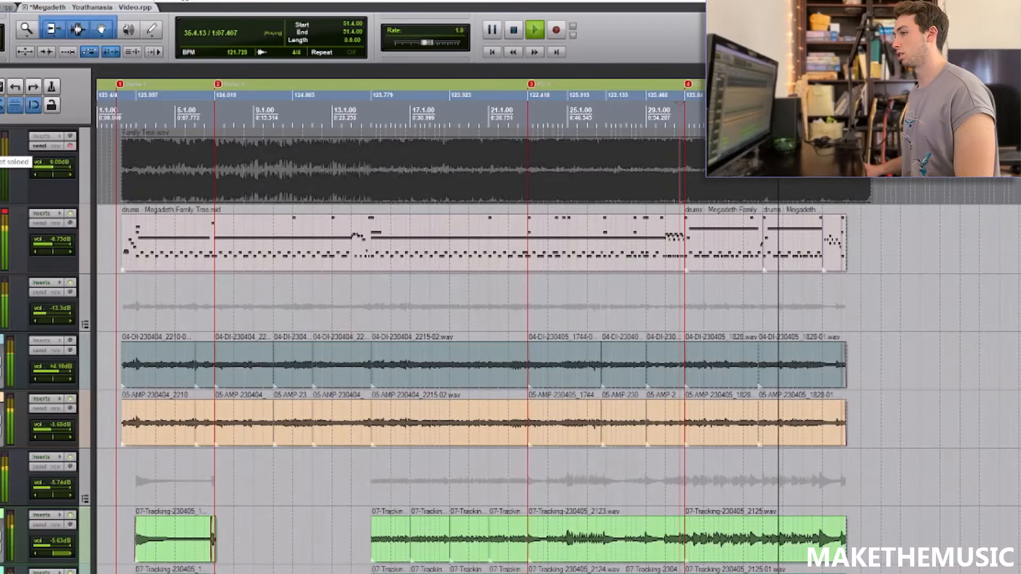
left_click(1, 147)
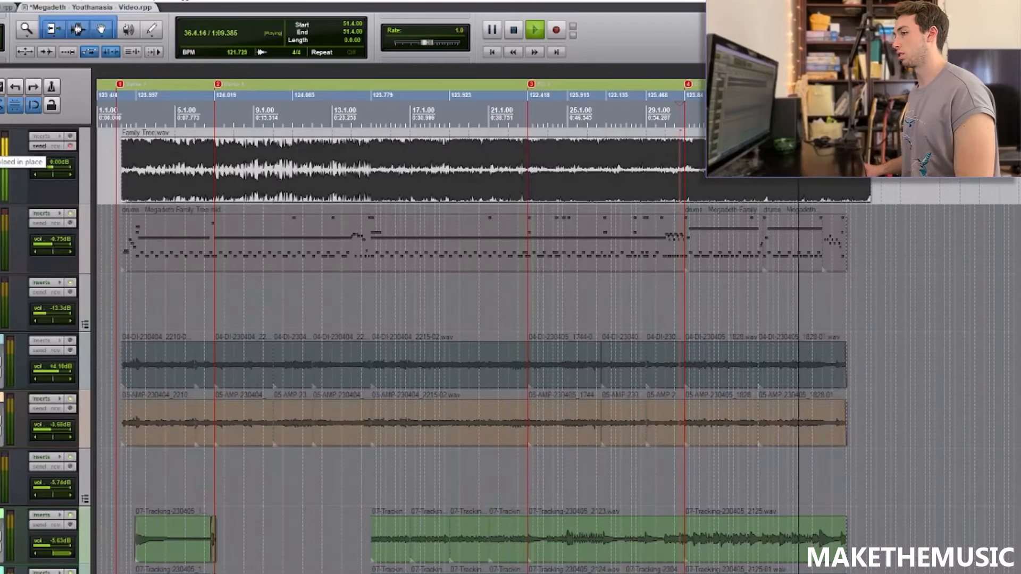
left_click(1, 147)
scroll(802, 242, "up", 2)
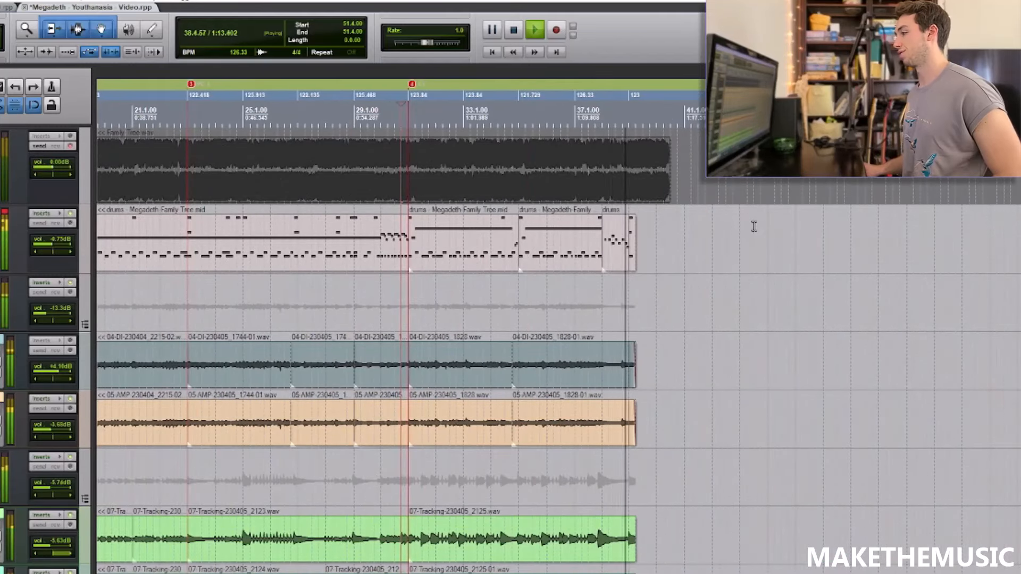
key("space")
scroll(719, 221, "down", 1)
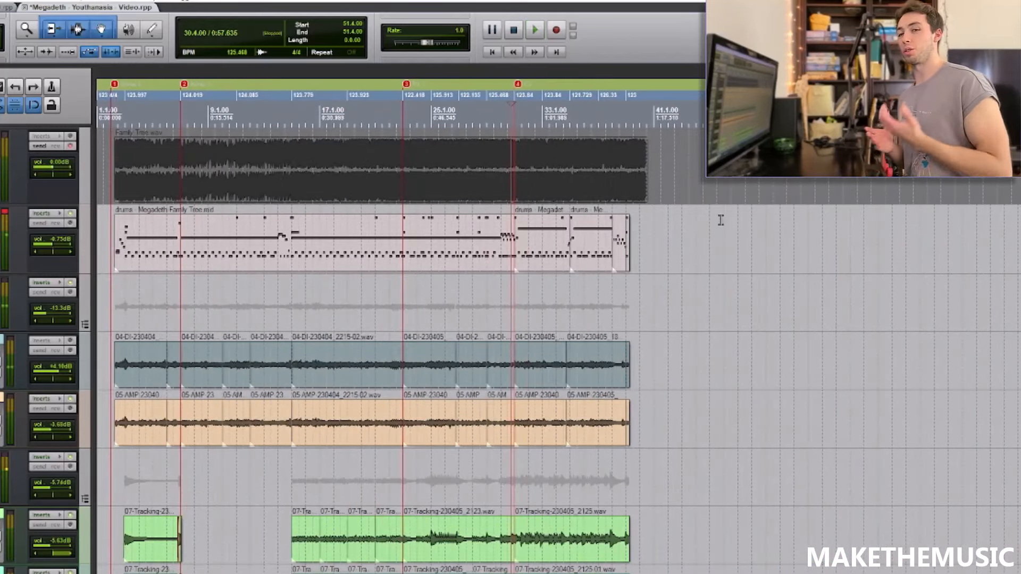